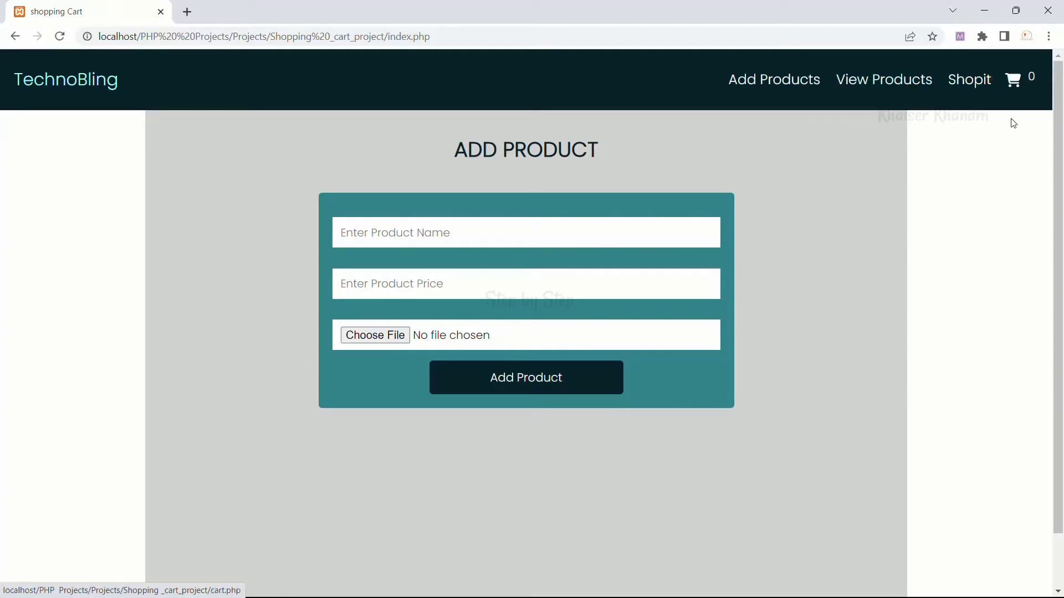
Look through the shopping cart, the shop page and the product list
{"action": "left_click", "coordinate": [1018, 84]}
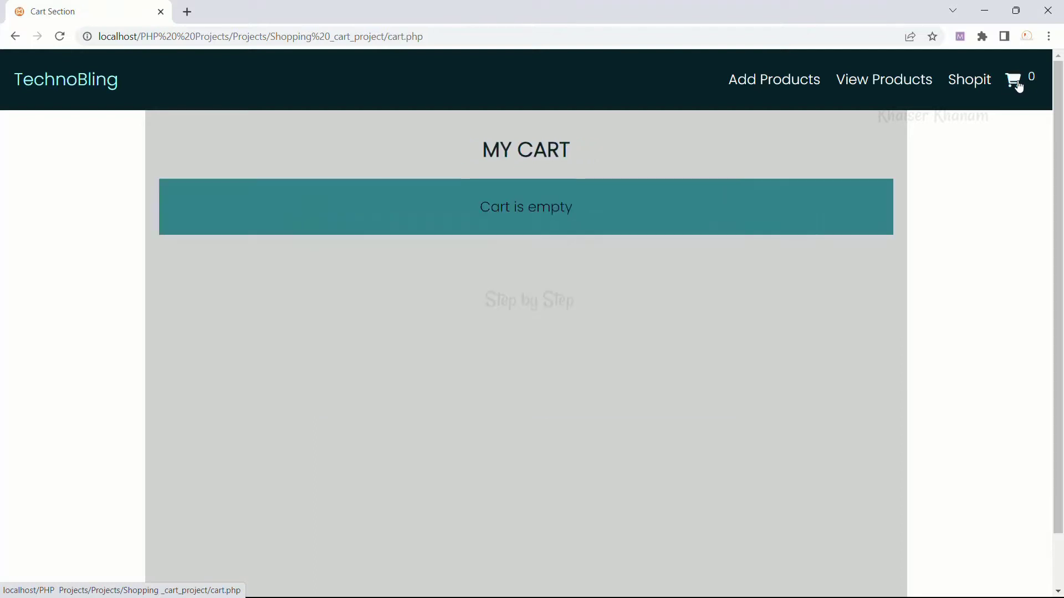
{"action": "left_click", "coordinate": [982, 84]}
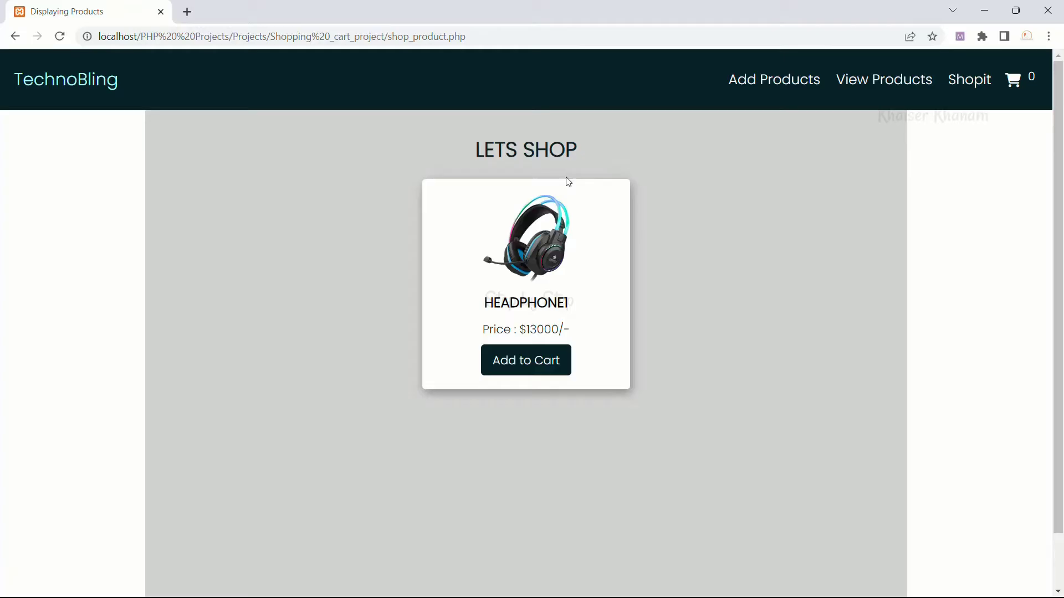
{"action": "left_click", "coordinate": [842, 82]}
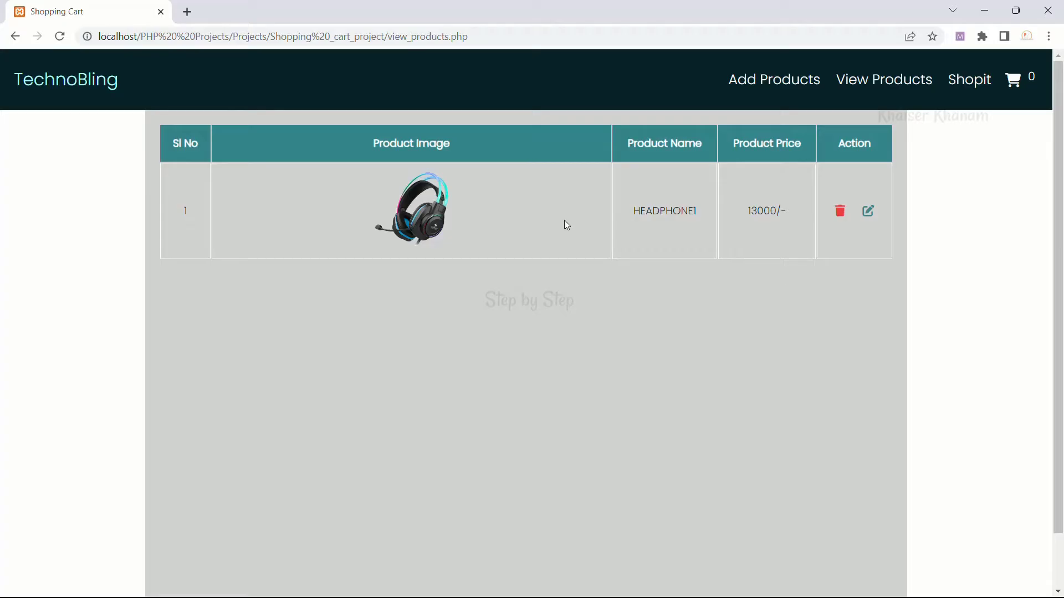
Add a product named Laptop with price 25000 and the image laptop.png
{"action": "left_click", "coordinate": [778, 83]}
{"action": "left_click", "coordinate": [400, 232]}
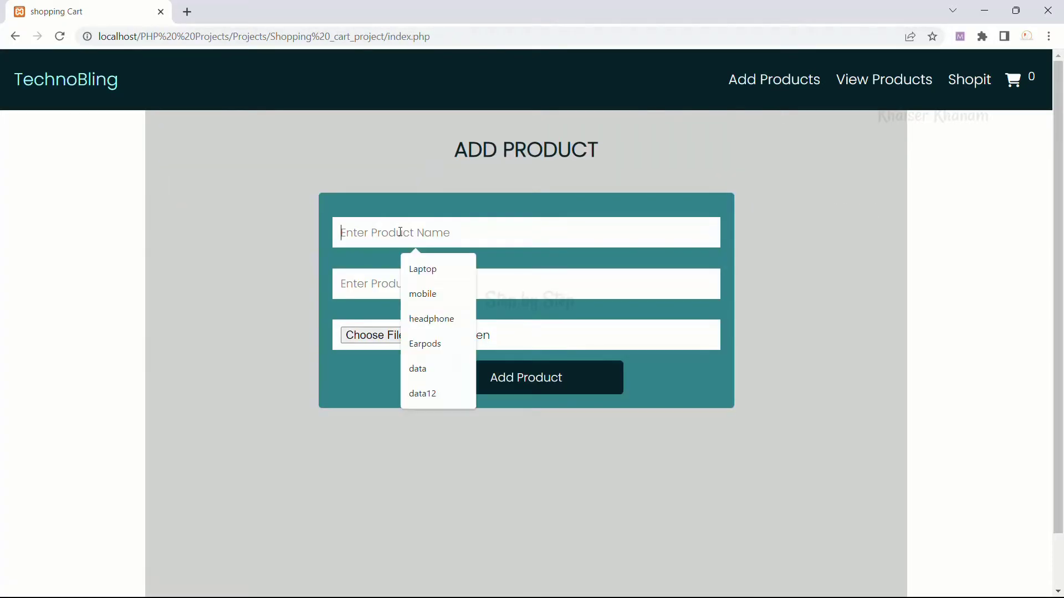
{"action": "left_click", "coordinate": [427, 272]}
{"action": "left_click", "coordinate": [415, 288]}
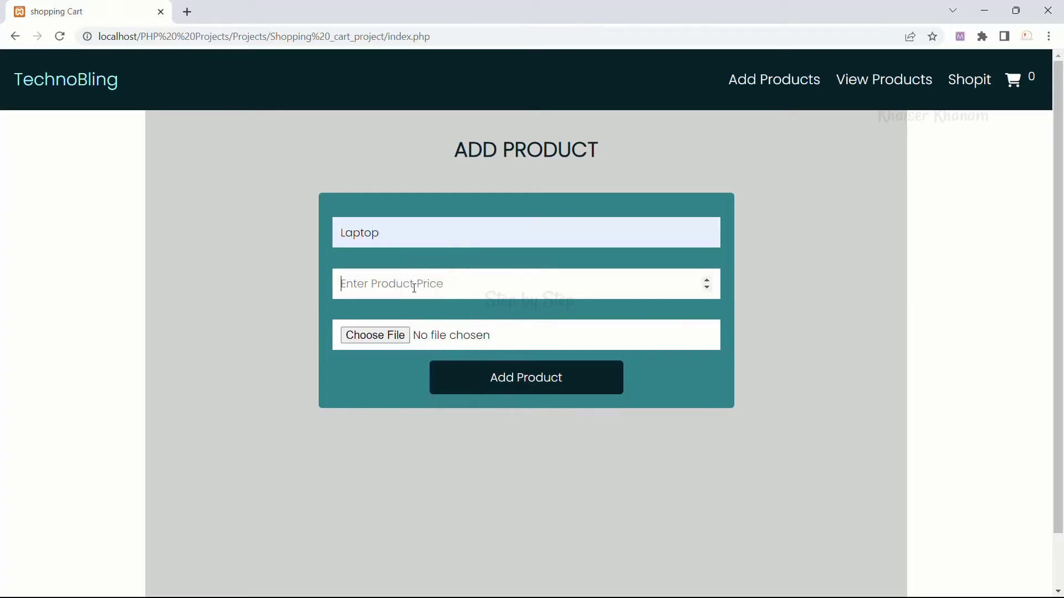
{"action": "type", "text": "25000"}
{"action": "left_click", "coordinate": [401, 336]}
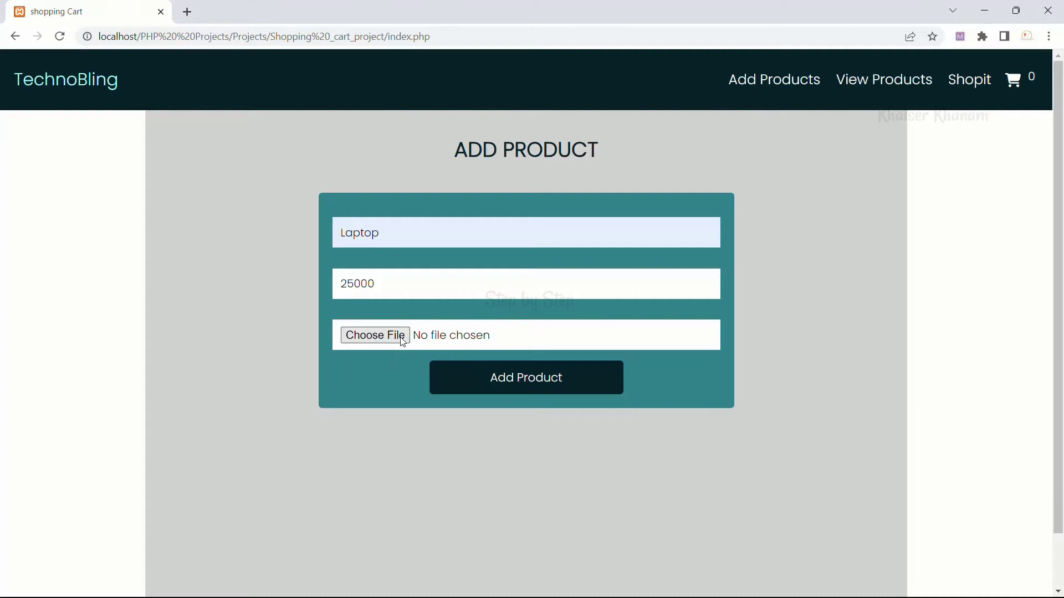
{"action": "left_click", "coordinate": [590, 172]}
{"action": "left_click", "coordinate": [707, 382]}
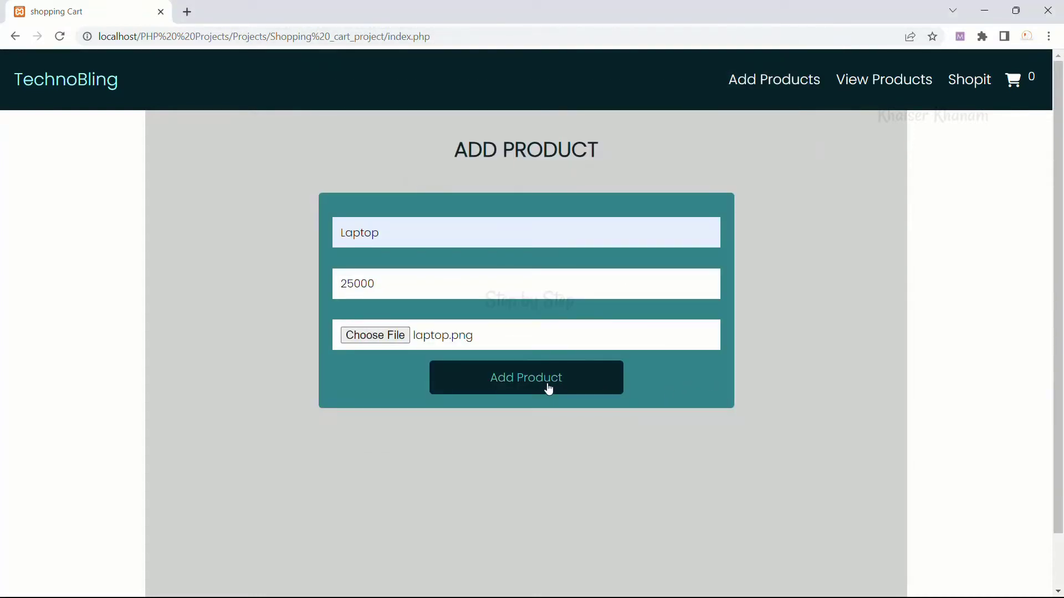
{"action": "left_click", "coordinate": [549, 388]}
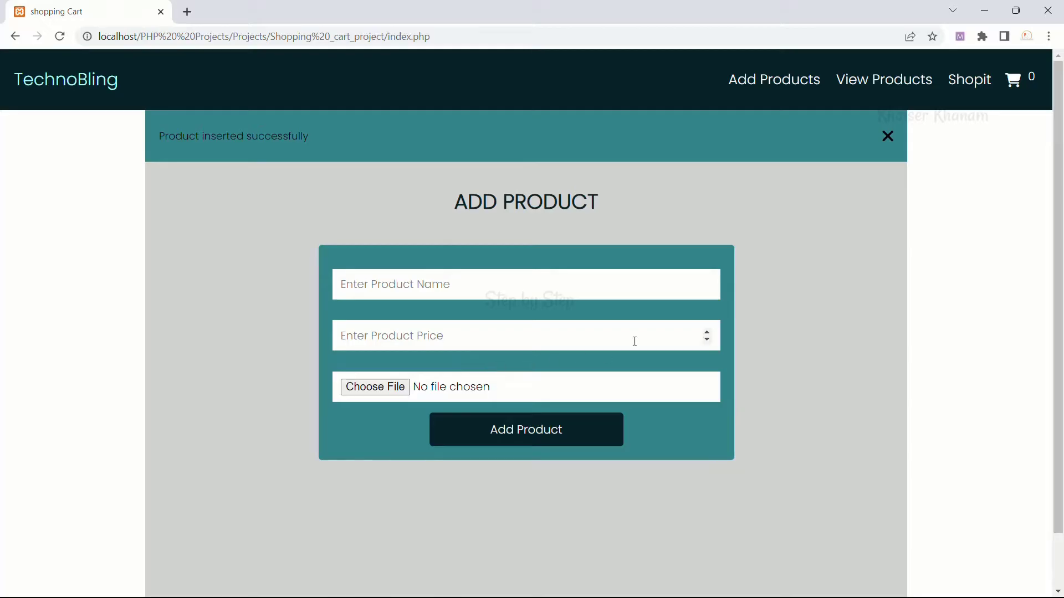
Check the Laptop entry in the product list and shop page, and look at the cart
{"action": "left_click", "coordinate": [874, 87]}
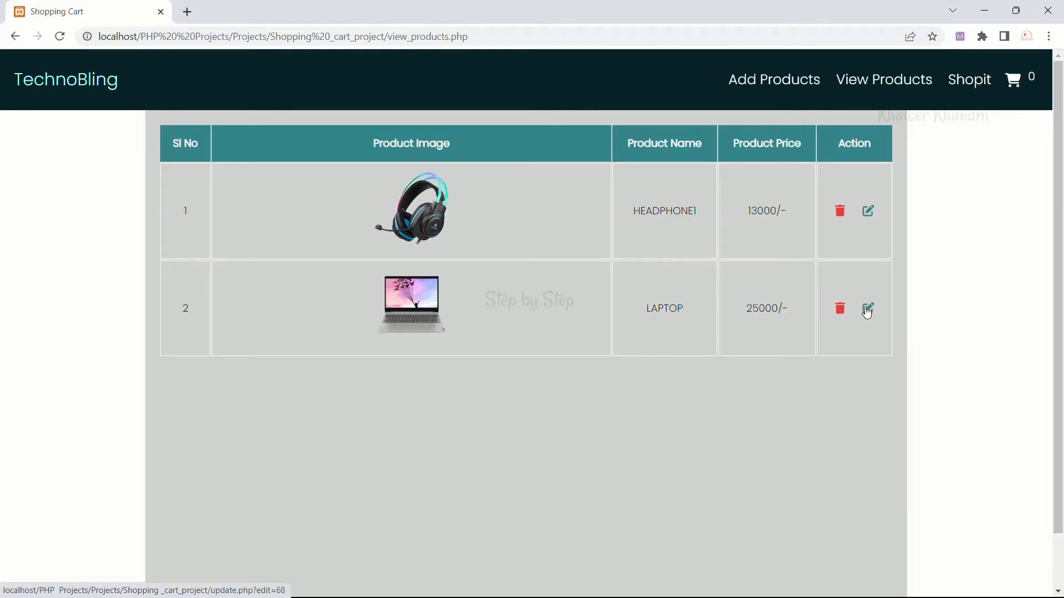
{"action": "left_click", "coordinate": [968, 89]}
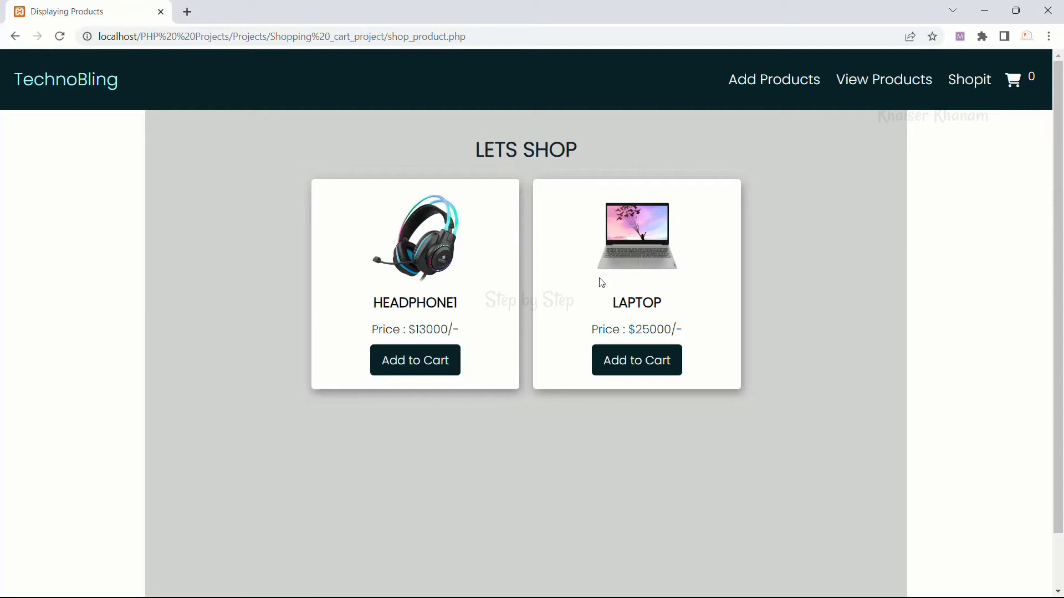
{"action": "left_click", "coordinate": [1013, 91]}
{"action": "left_click", "coordinate": [965, 82]}
Add a product named Earpods with price 15000 and the image earbuds.png
{"action": "left_click", "coordinate": [773, 91]}
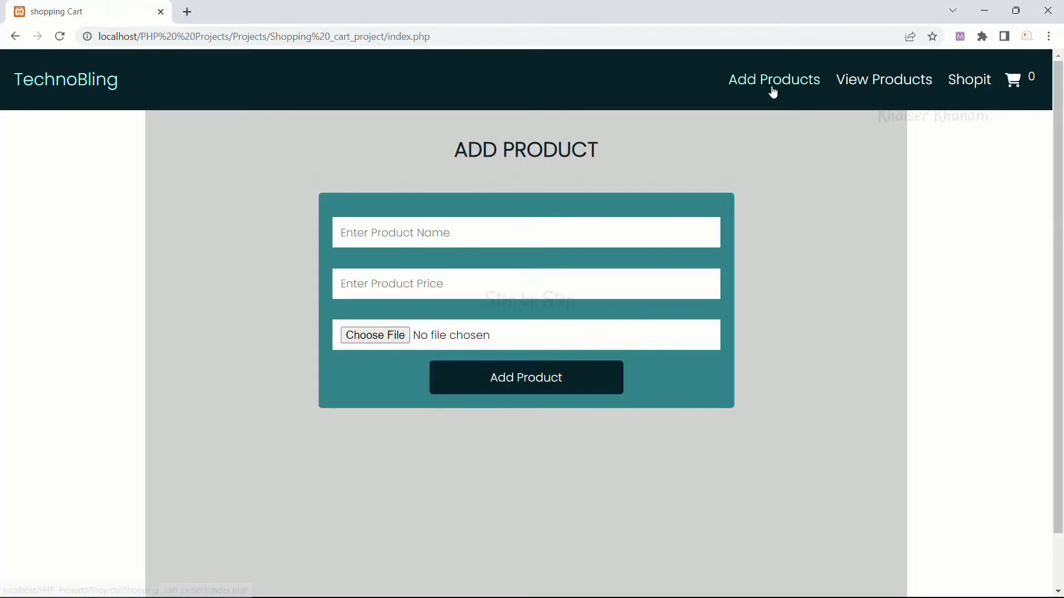
{"action": "left_click", "coordinate": [465, 238]}
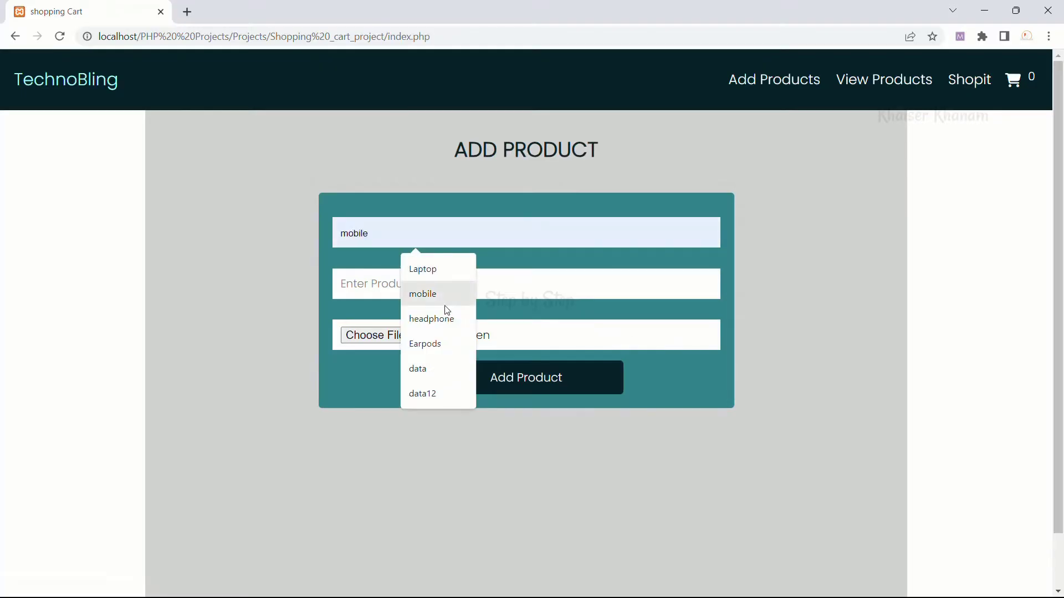
{"action": "left_click", "coordinate": [438, 345]}
{"action": "left_click", "coordinate": [422, 284]}
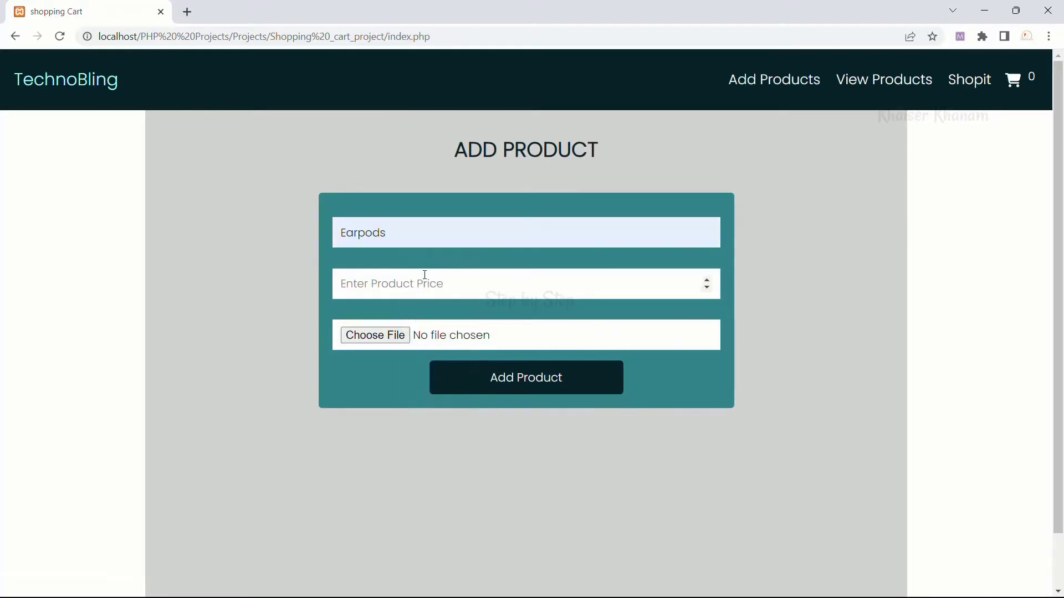
{"action": "type", "text": "15000"}
{"action": "left_click", "coordinate": [403, 336]}
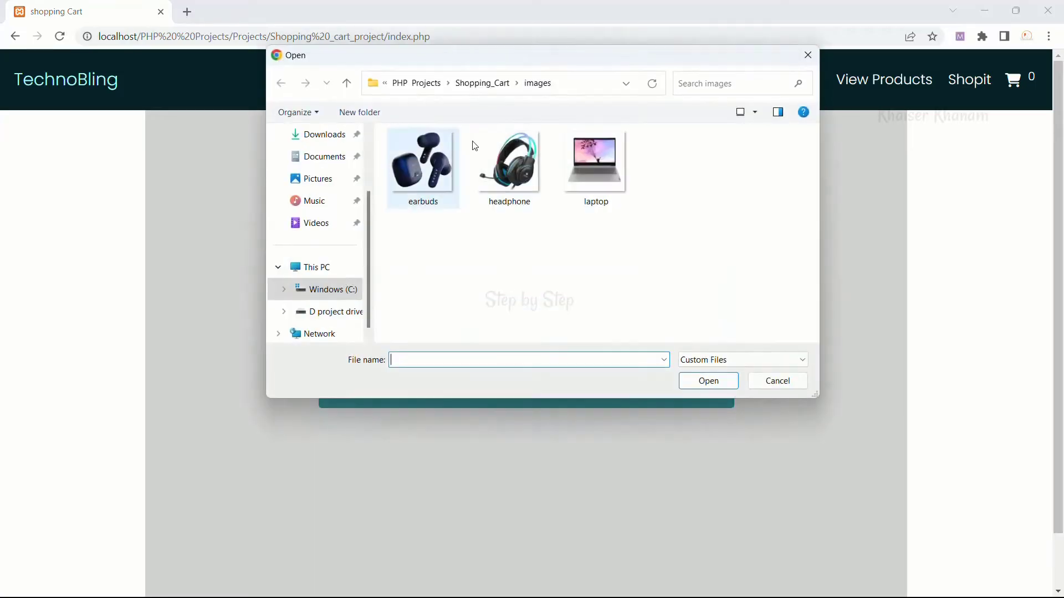
{"action": "left_click", "coordinate": [441, 180]}
{"action": "left_click", "coordinate": [699, 384]}
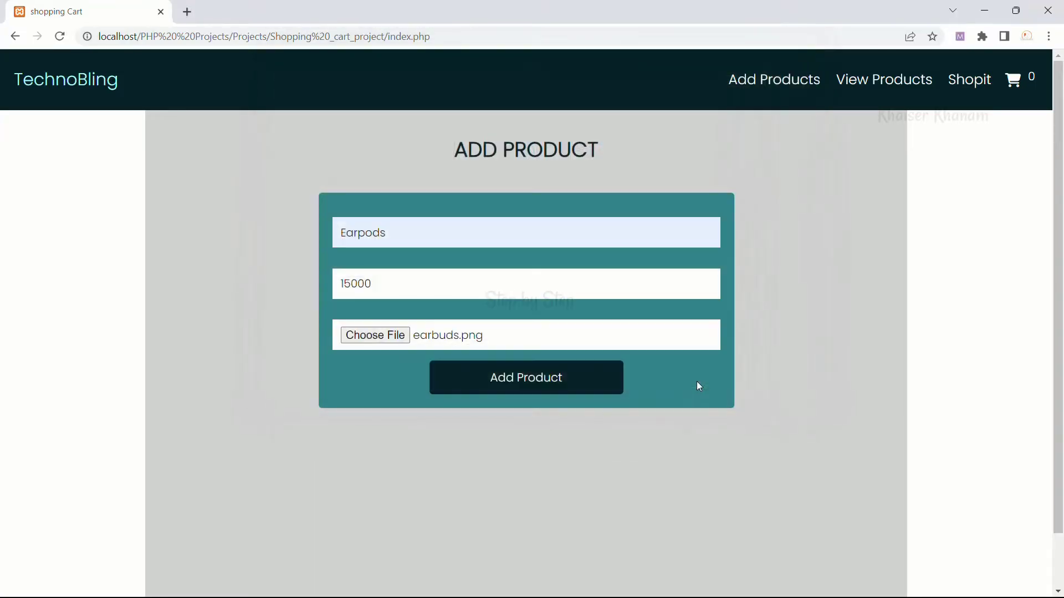
{"action": "left_click", "coordinate": [544, 389]}
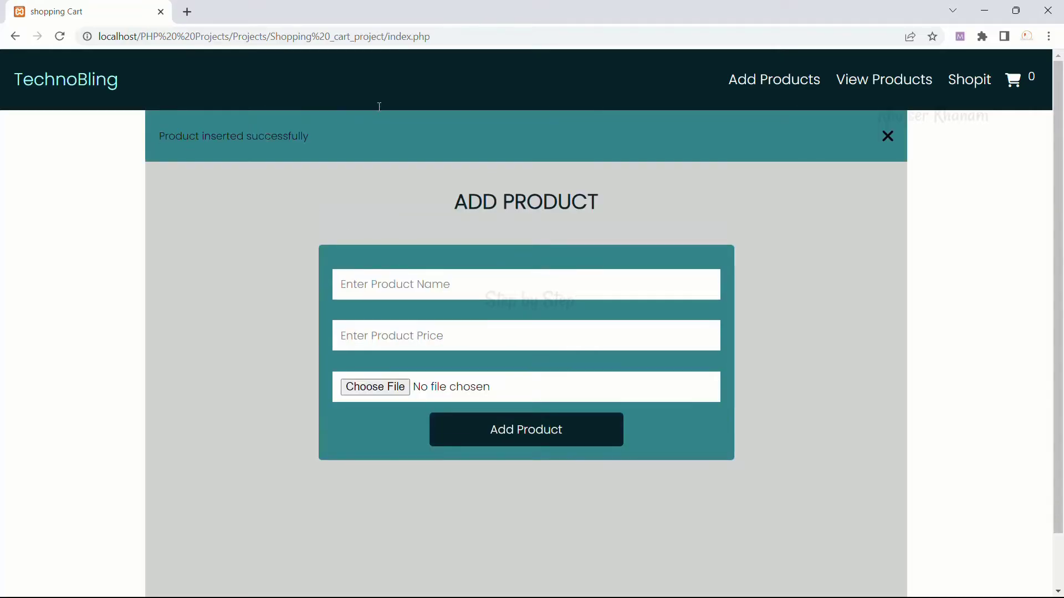
Check the Earpods entry in the product list and on the shop page
{"action": "left_click", "coordinate": [842, 88]}
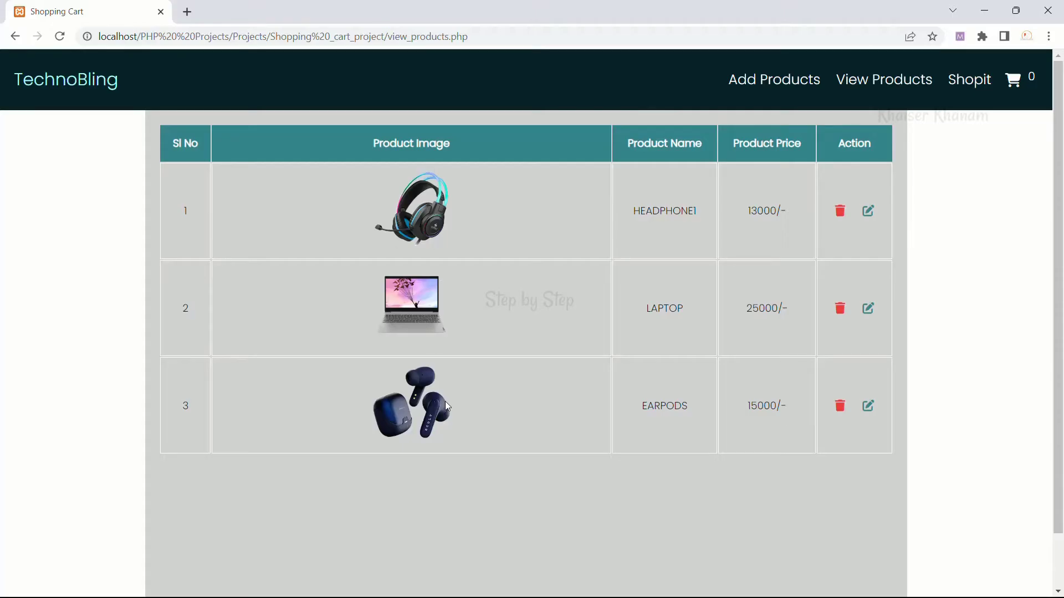
{"action": "left_click", "coordinate": [969, 82]}
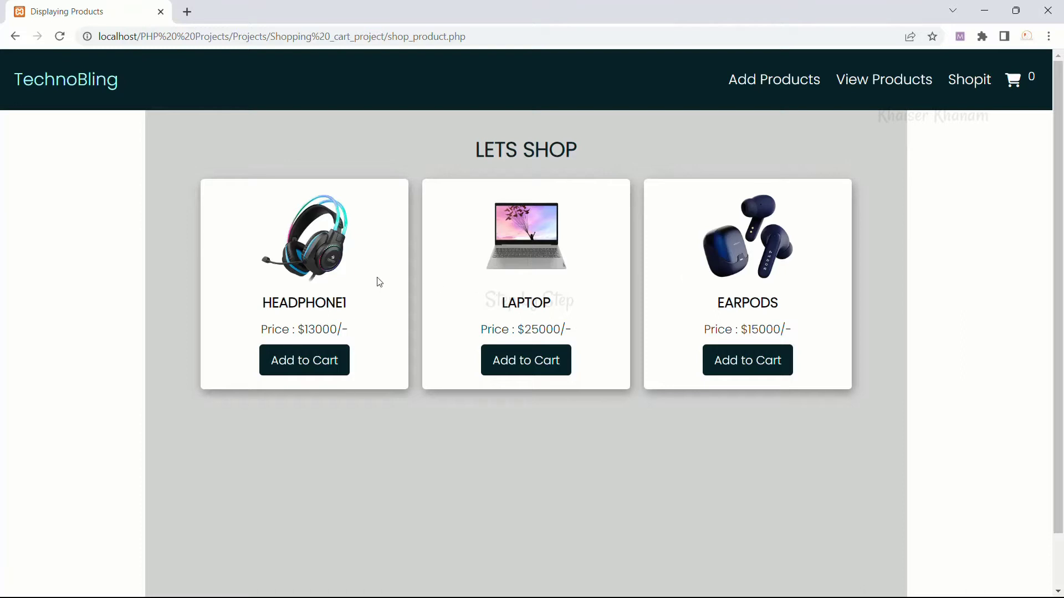
{"action": "mouse_move", "coordinate": [851, 596]}
Open the headphone product from the product list for editing and change its name to Headphone_2
{"action": "left_click", "coordinate": [862, 85]}
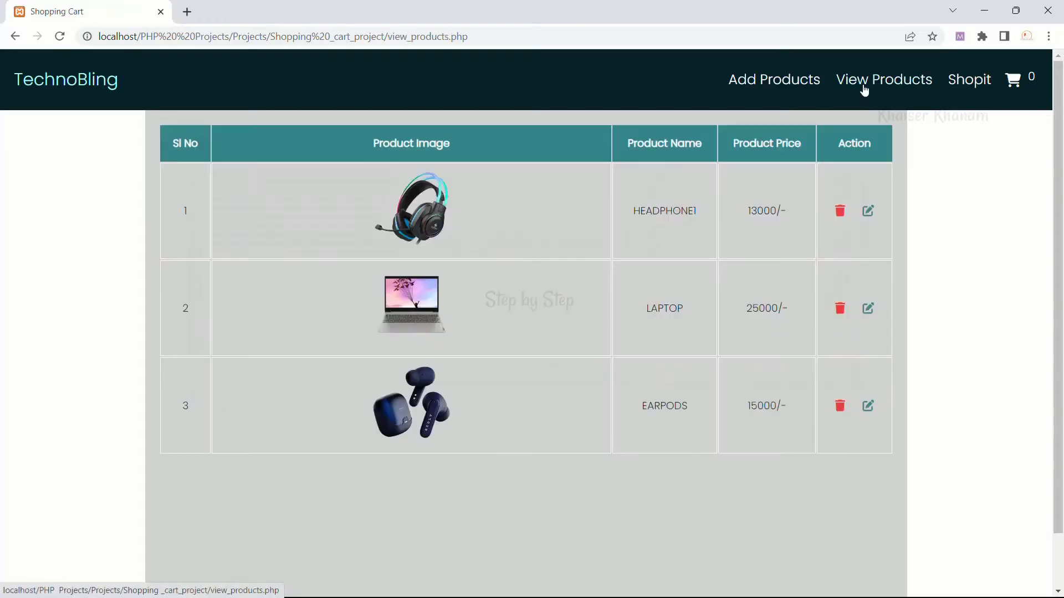
{"action": "left_click", "coordinate": [869, 211]}
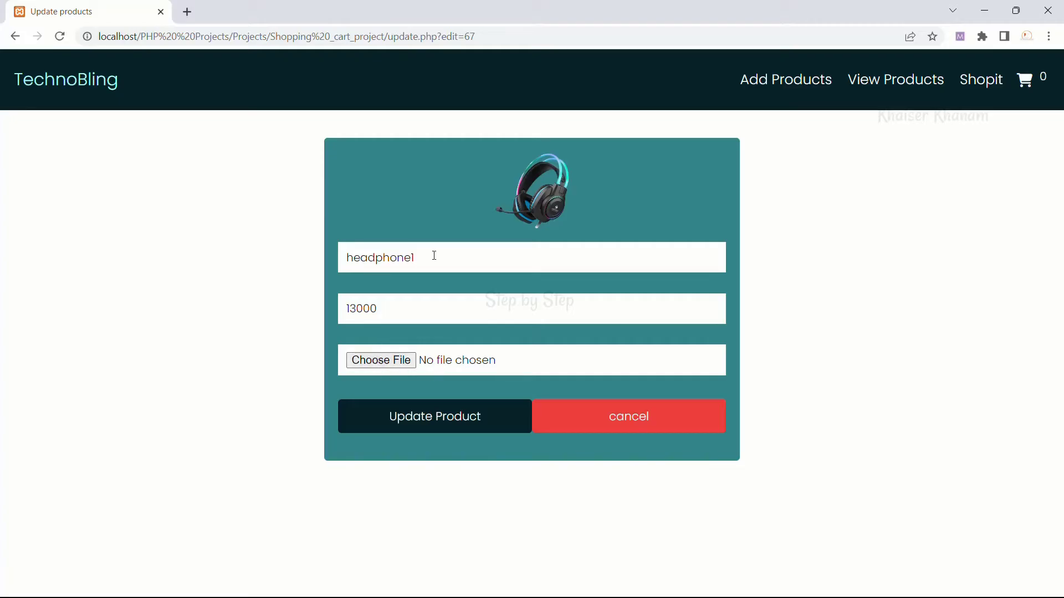
{"action": "key", "text": "BackSpace"}
{"action": "key", "text": "BackSpace"}
{"action": "key", "text": "BackSpace"}
{"action": "key", "text": "BackSpace"}
{"action": "key", "text": "BackSpace"}
{"action": "key", "text": "BackSpace"}
{"action": "key", "text": "BackSpace"}
{"action": "key", "text": "BackSpace"}
{"action": "key", "text": "BackSpace"}
{"action": "key", "text": "BackSpace"}
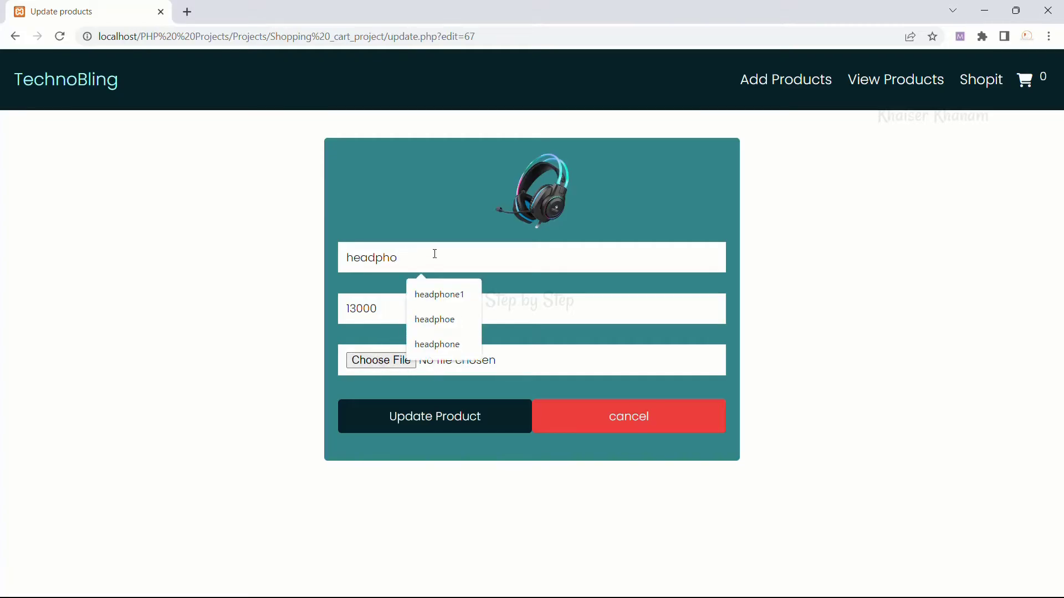
{"action": "type", "text": "Headphone"}
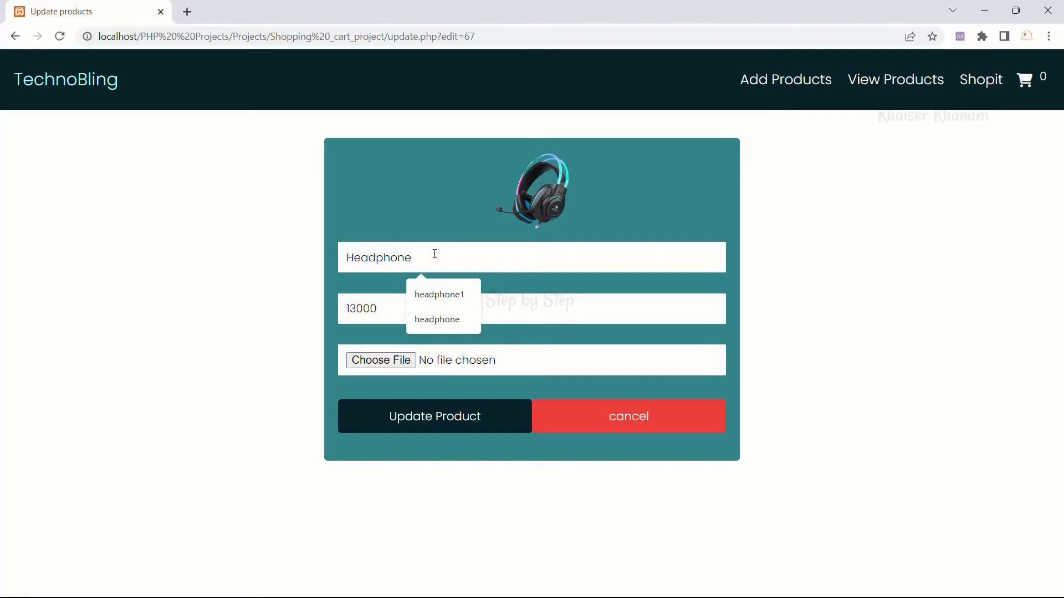
{"action": "type", "text": "_2"}
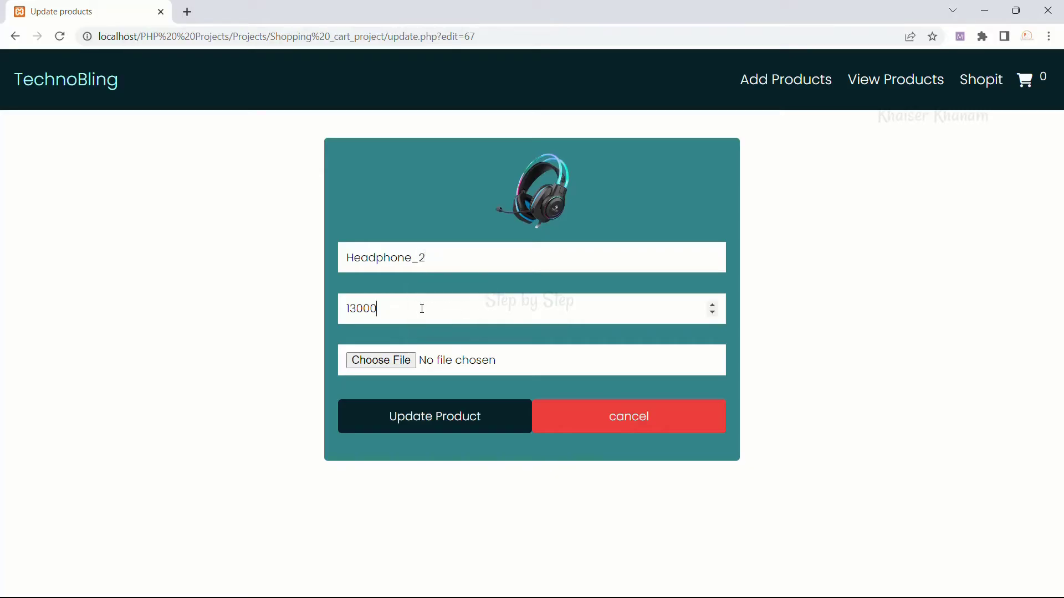
Set the headphone's price to 5000 and its image to headphone.png, save the update, and check its row
{"action": "double_click", "coordinate": [422, 308]}
{"action": "type", "text": "5000"}
{"action": "left_click", "coordinate": [387, 361]}
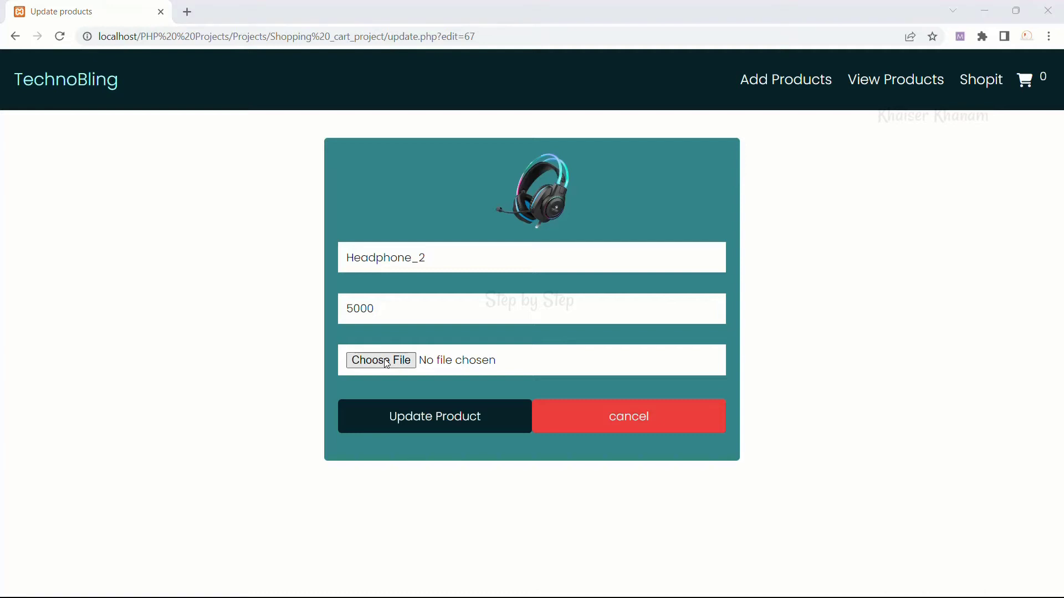
{"action": "left_click", "coordinate": [517, 165]}
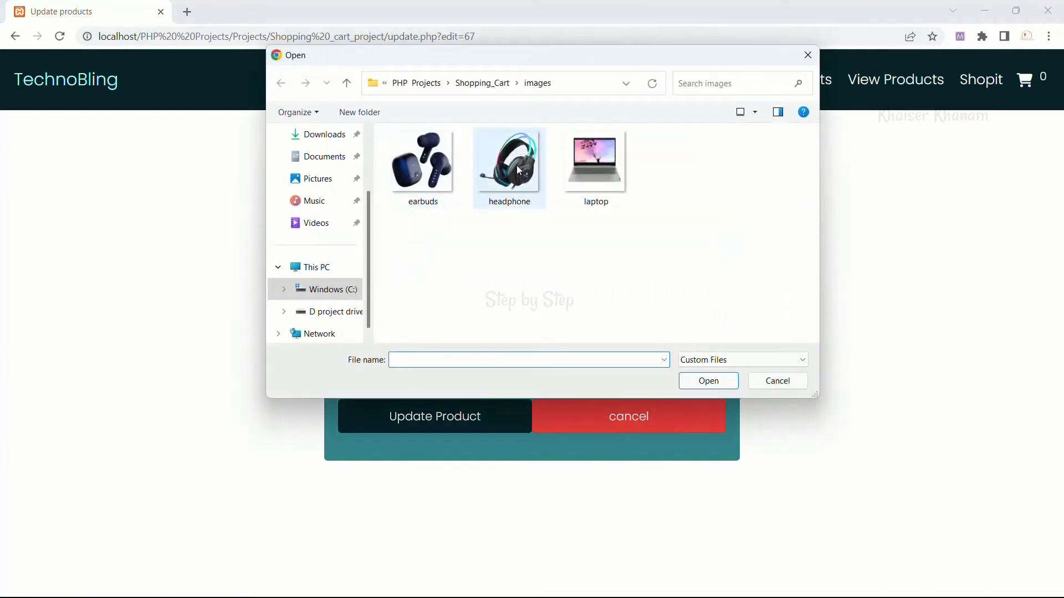
{"action": "left_click", "coordinate": [705, 382]}
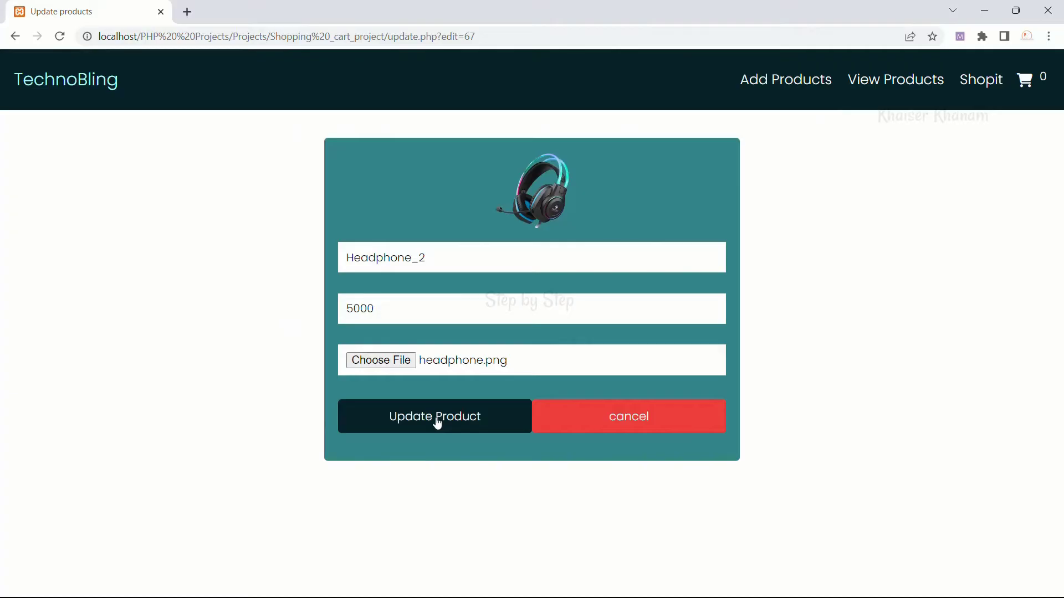
{"action": "left_click", "coordinate": [437, 422]}
{"action": "left_click_drag", "start_coordinate": [627, 211], "coordinate": [795, 214]}
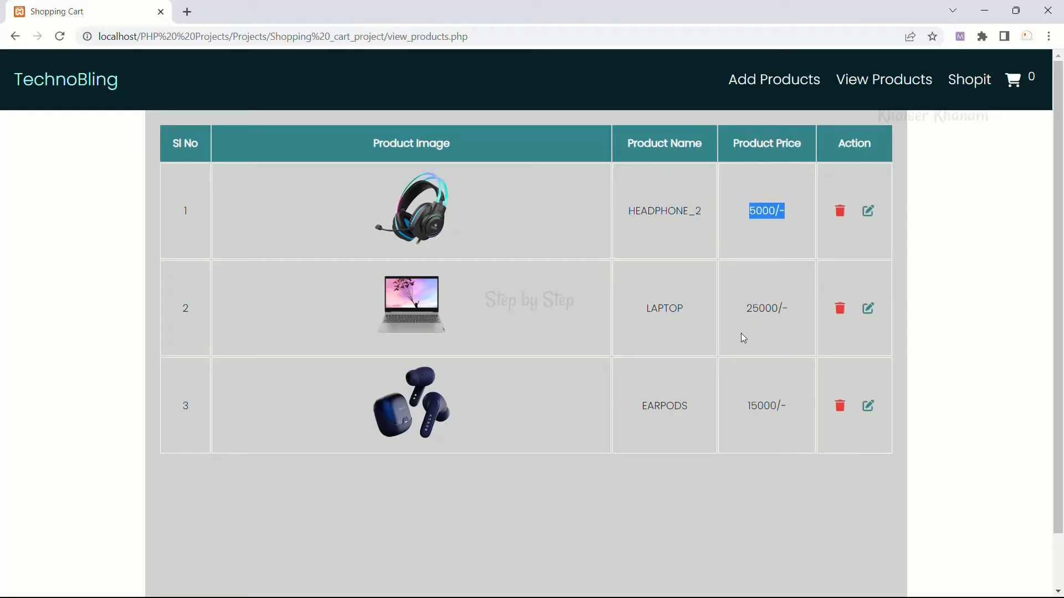
Delete the Headphone_2 product from the product list, cancelling the first deletion request and confirming the second
{"action": "left_click", "coordinate": [841, 216]}
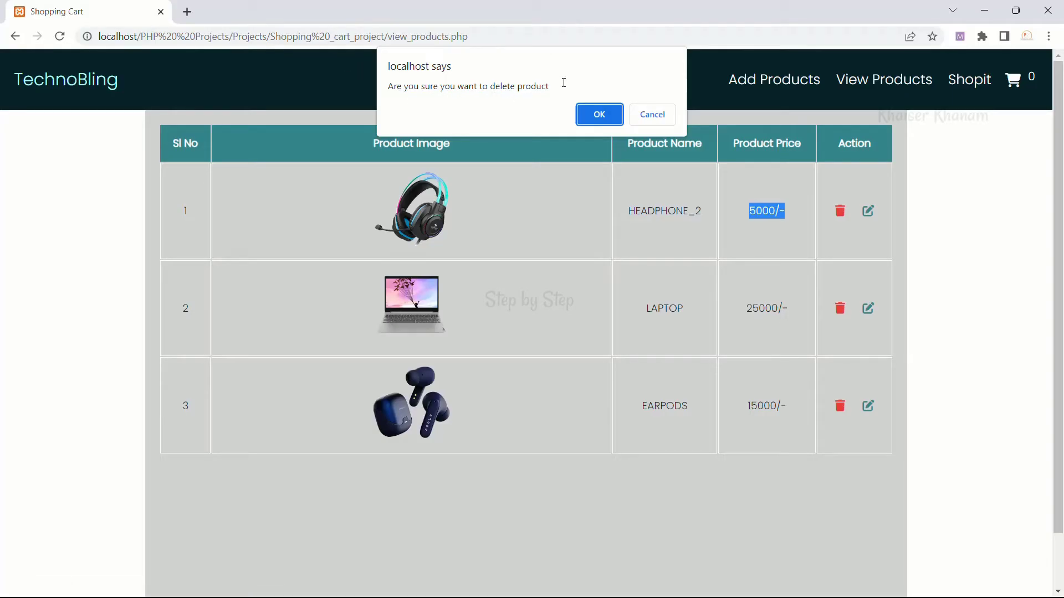
{"action": "left_click", "coordinate": [653, 115]}
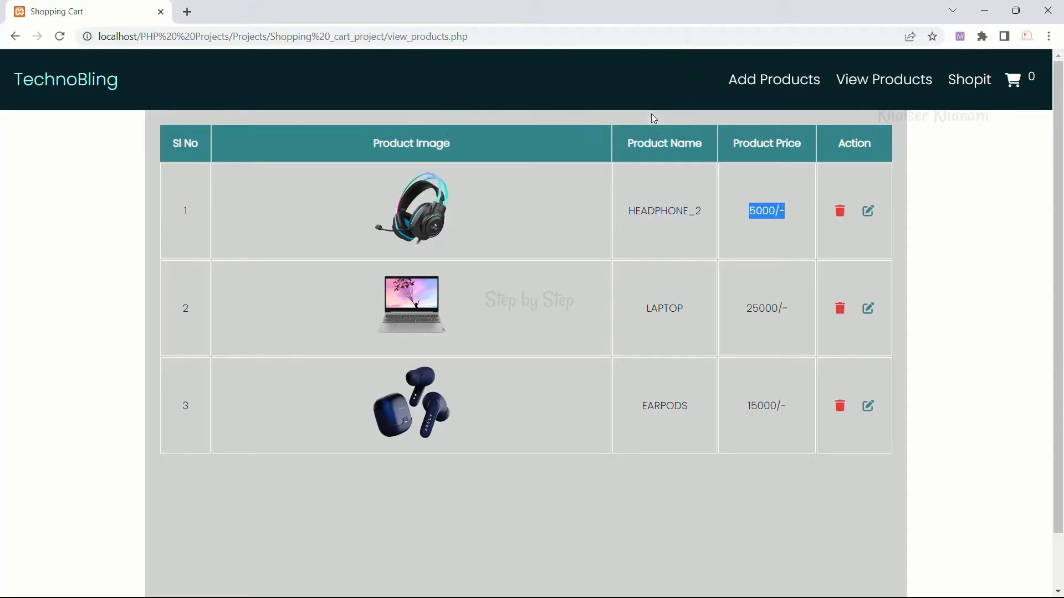
{"action": "left_click", "coordinate": [841, 213]}
{"action": "left_click", "coordinate": [611, 114]}
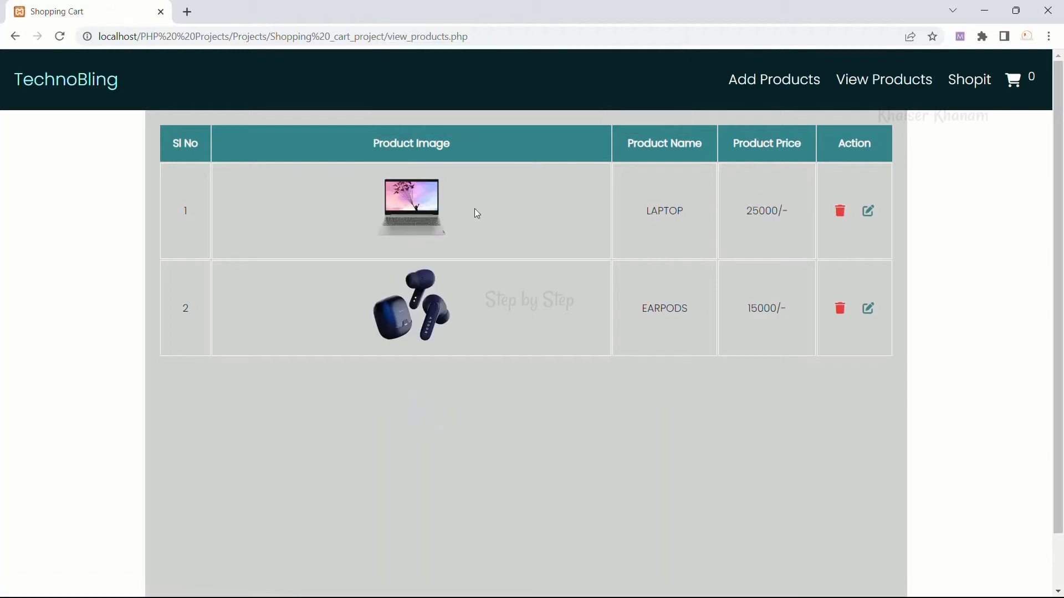
Add the Laptop to the cart from the shop page and open the cart
{"action": "left_click", "coordinate": [960, 84]}
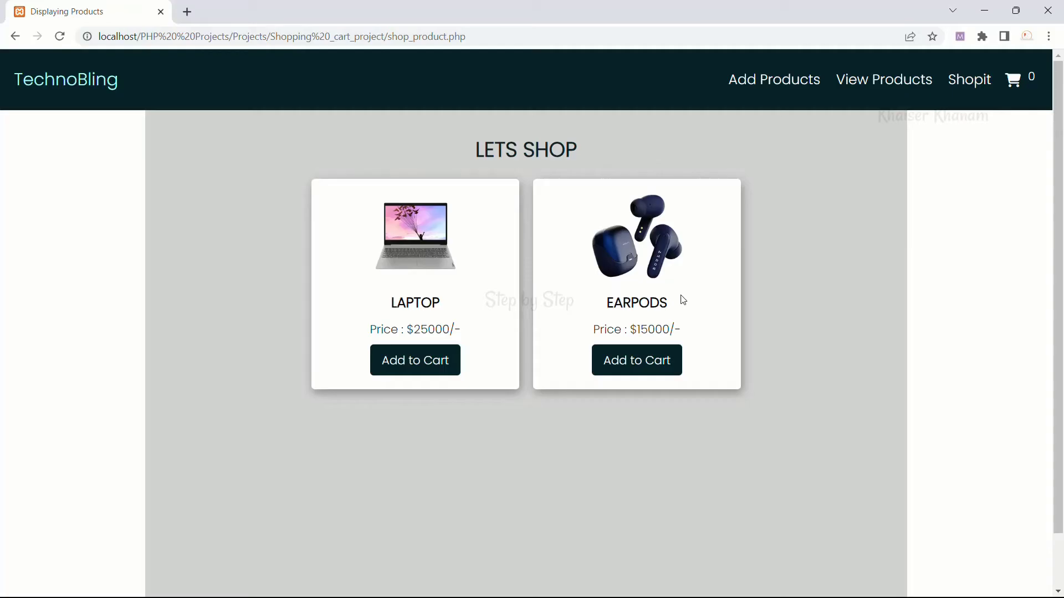
{"action": "left_click", "coordinate": [430, 369]}
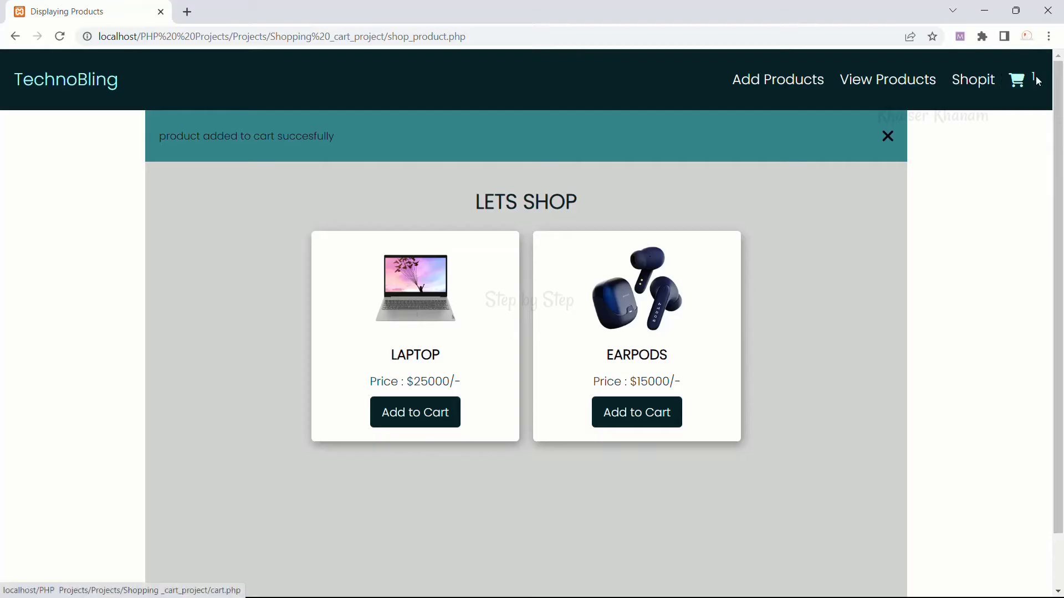
{"action": "left_click", "coordinate": [1021, 88]}
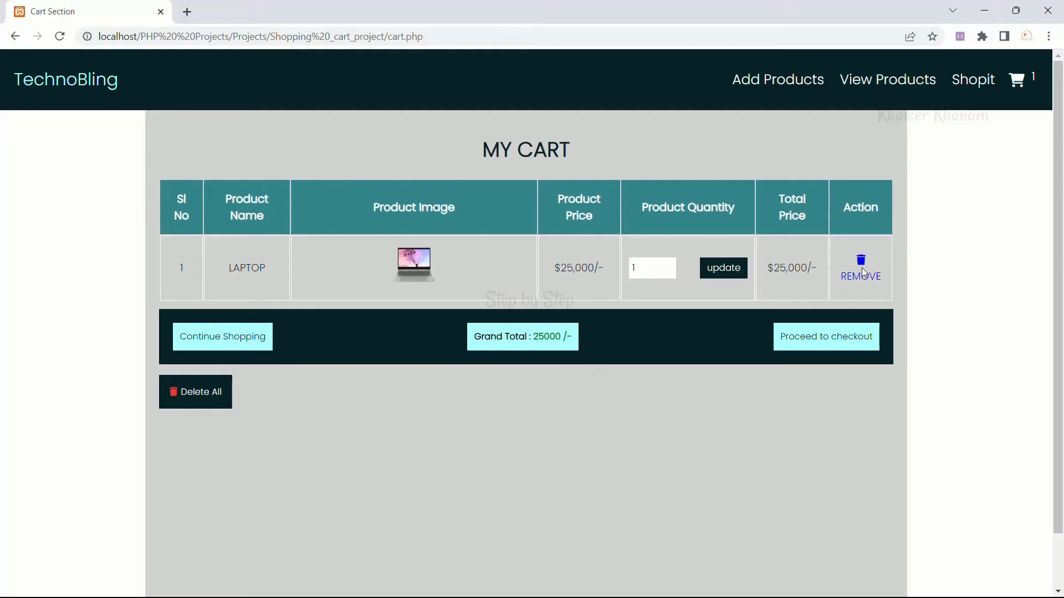
Update the Laptop's quantity in the cart to 2 and check the grand total and product price
{"action": "left_click", "coordinate": [668, 267]}
{"action": "left_click", "coordinate": [729, 271]}
{"action": "left_click_drag", "start_coordinate": [539, 336], "coordinate": [565, 338]}
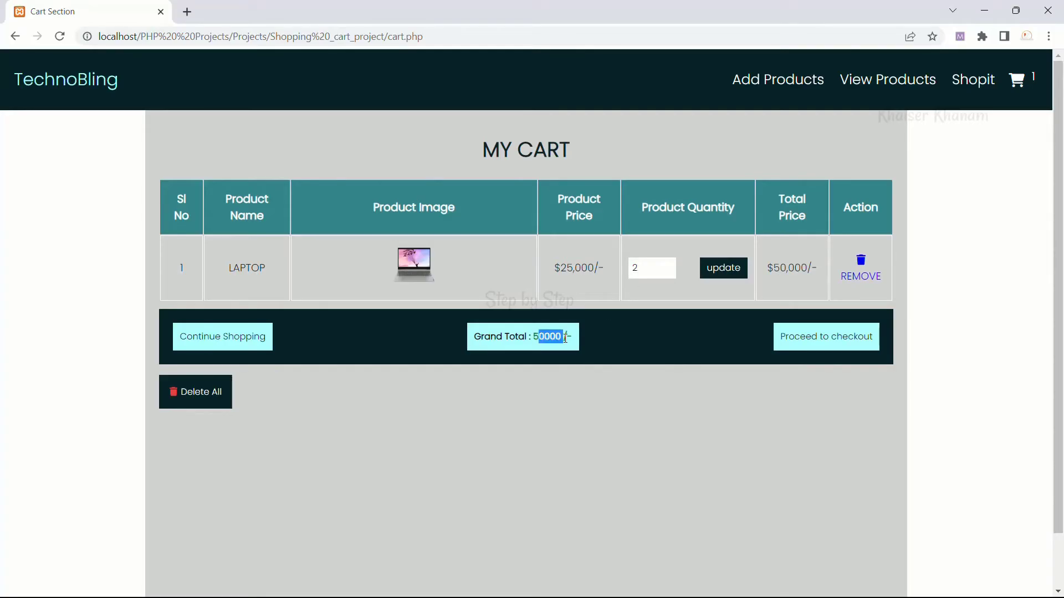
{"action": "left_click_drag", "start_coordinate": [553, 267], "coordinate": [608, 280]}
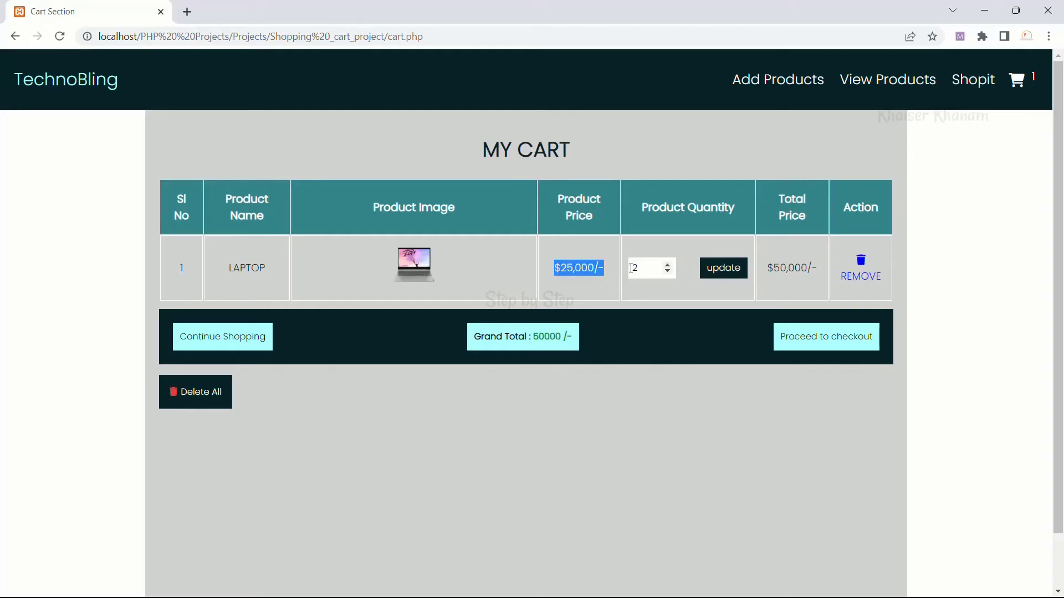
Check the cart's grand total, continue shopping to view the product page, and return to the cart
{"action": "left_click_drag", "start_coordinate": [533, 336], "coordinate": [576, 340]}
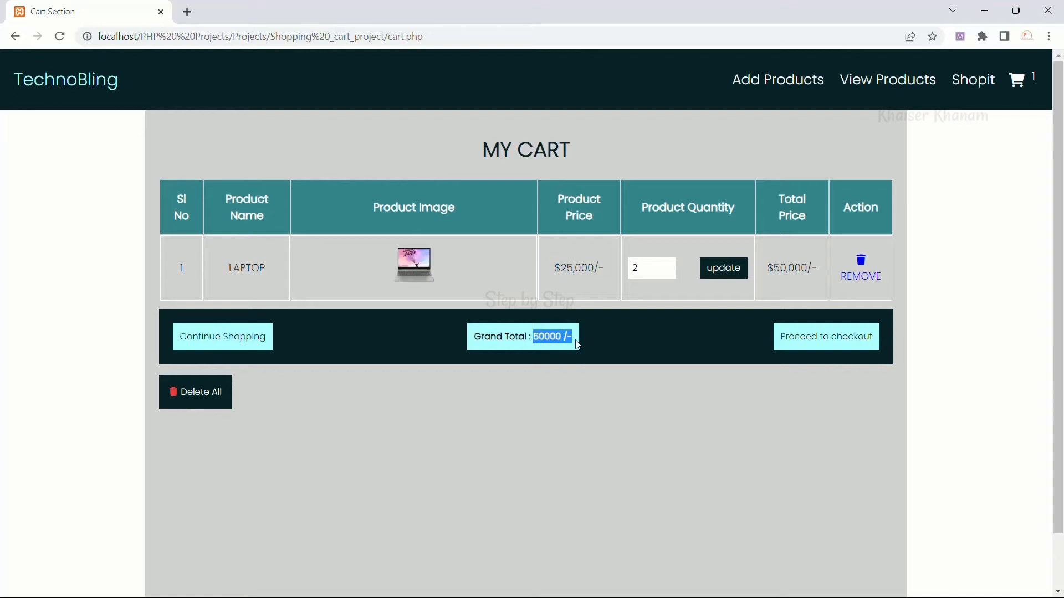
{"action": "left_click", "coordinate": [237, 335]}
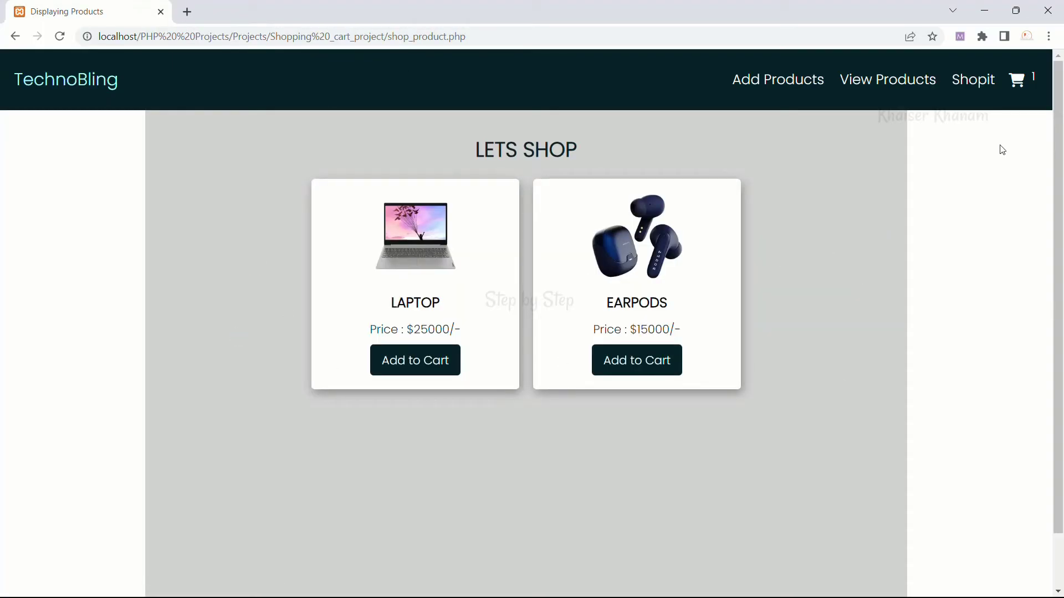
{"action": "left_click", "coordinate": [1016, 80]}
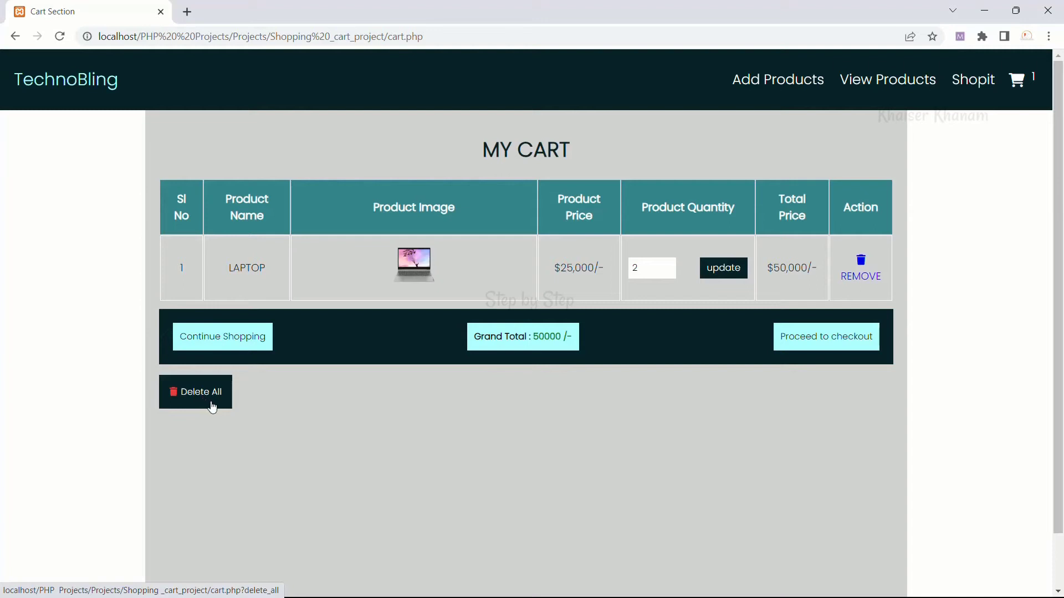
Add the Earpods to the cart from the shop page, and check the grand total and both product prices in the cart
{"action": "left_click", "coordinate": [967, 83]}
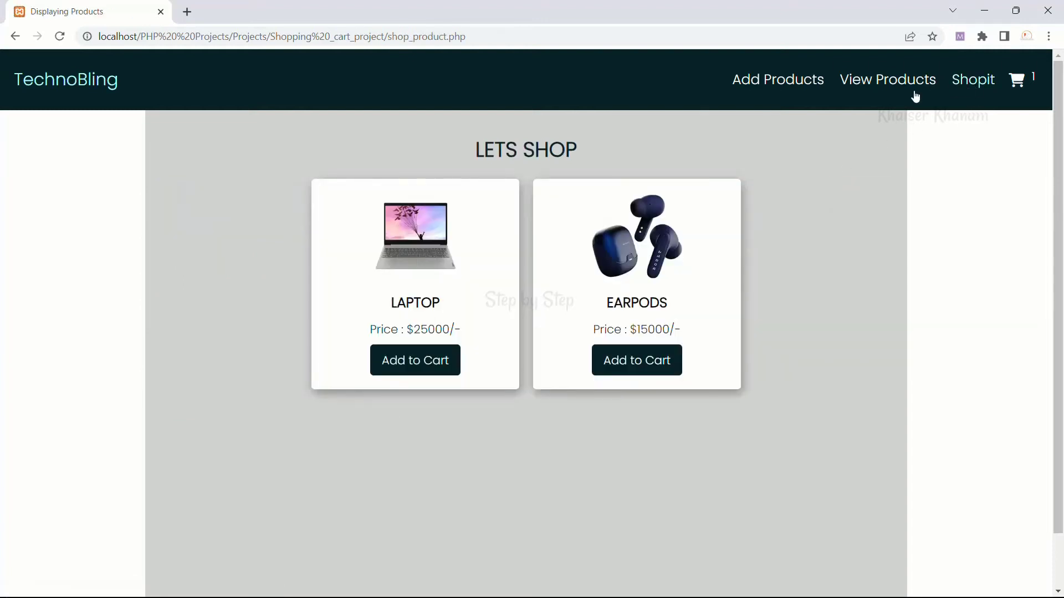
{"action": "left_click", "coordinate": [666, 354]}
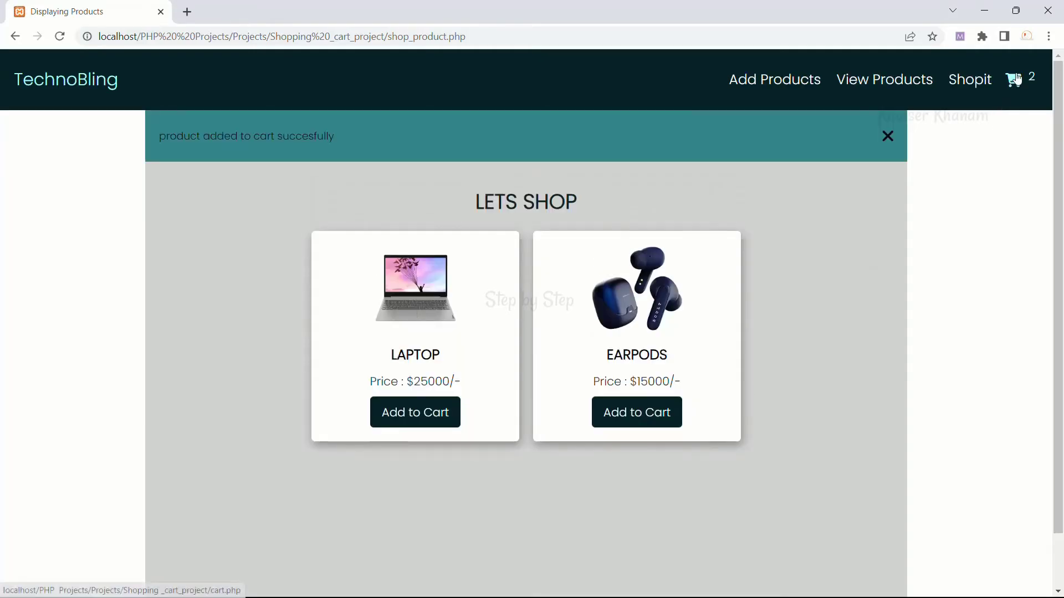
{"action": "left_click", "coordinate": [1012, 82]}
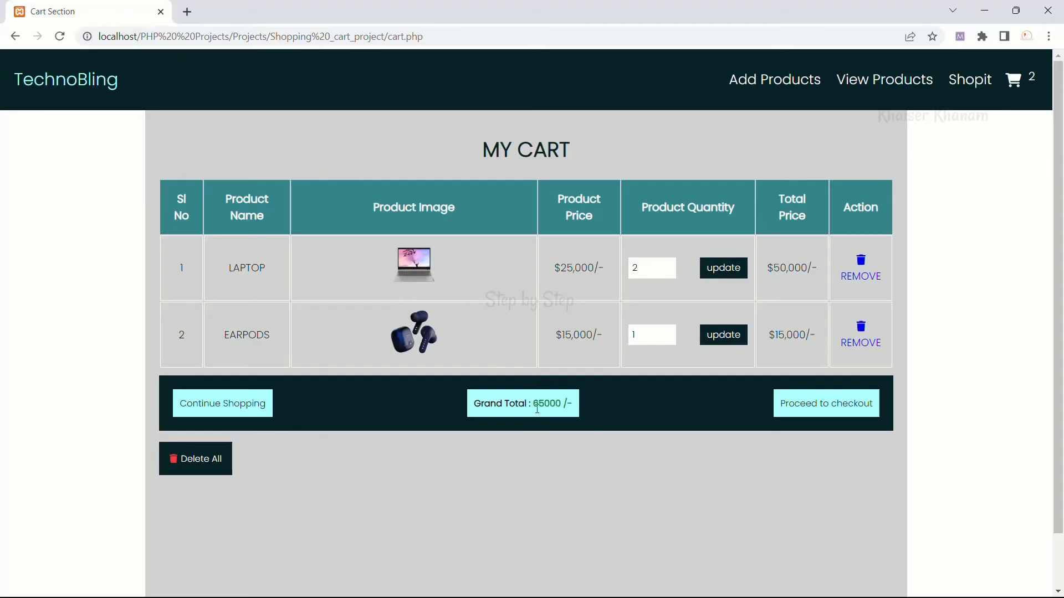
{"action": "left_click_drag", "start_coordinate": [533, 403], "coordinate": [561, 403]}
{"action": "left_click_drag", "start_coordinate": [560, 267], "coordinate": [610, 271]}
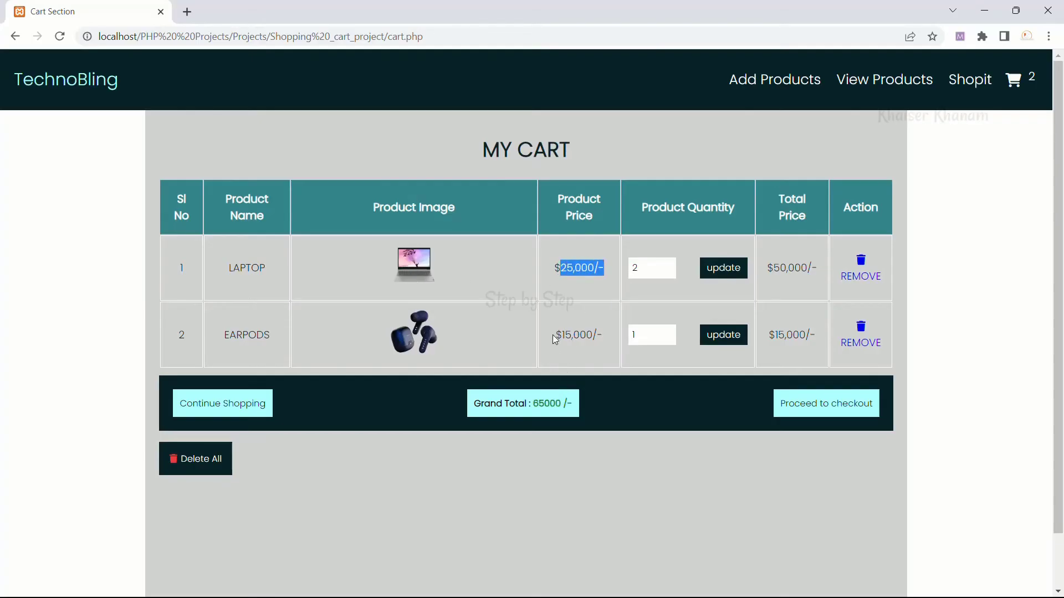
{"action": "left_click_drag", "start_coordinate": [556, 335], "coordinate": [603, 335]}
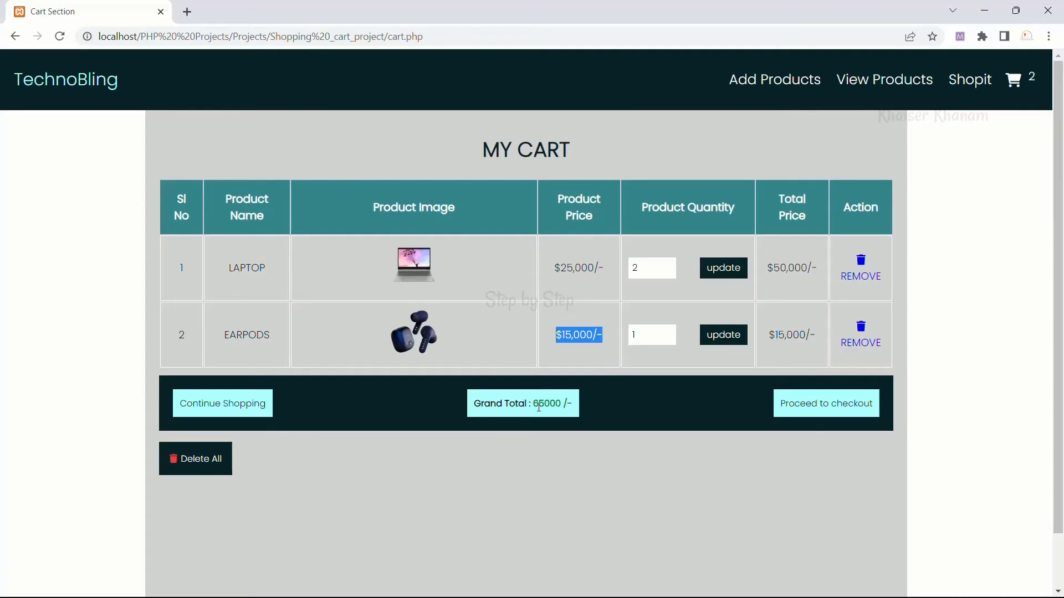
Update the Earpods' quantity in the cart to 2 and check the grand total
{"action": "left_click", "coordinate": [671, 333]}
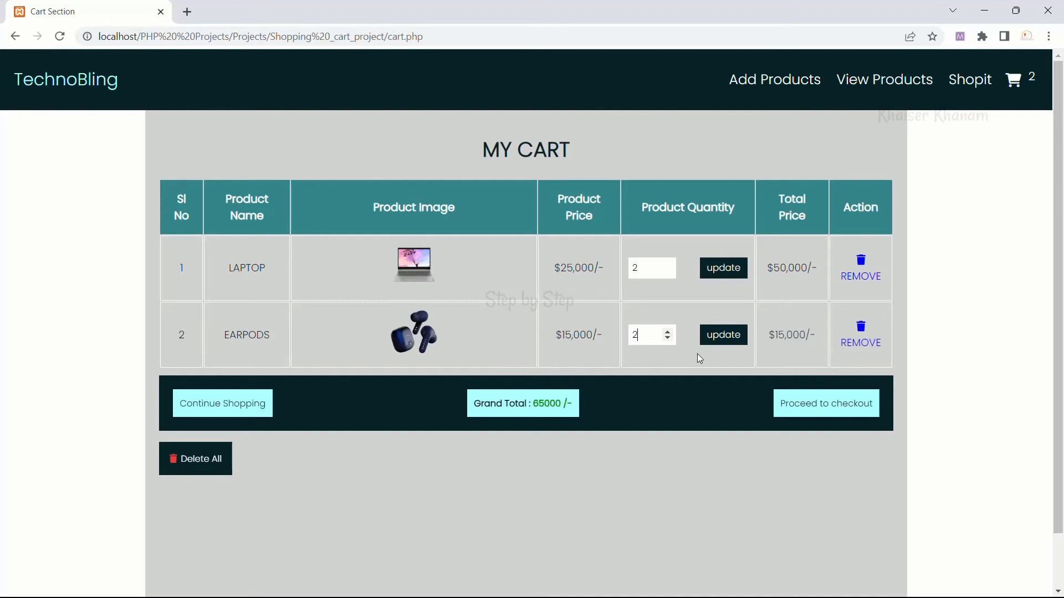
{"action": "left_click", "coordinate": [724, 337]}
{"action": "left_click_drag", "start_coordinate": [533, 403], "coordinate": [569, 404]}
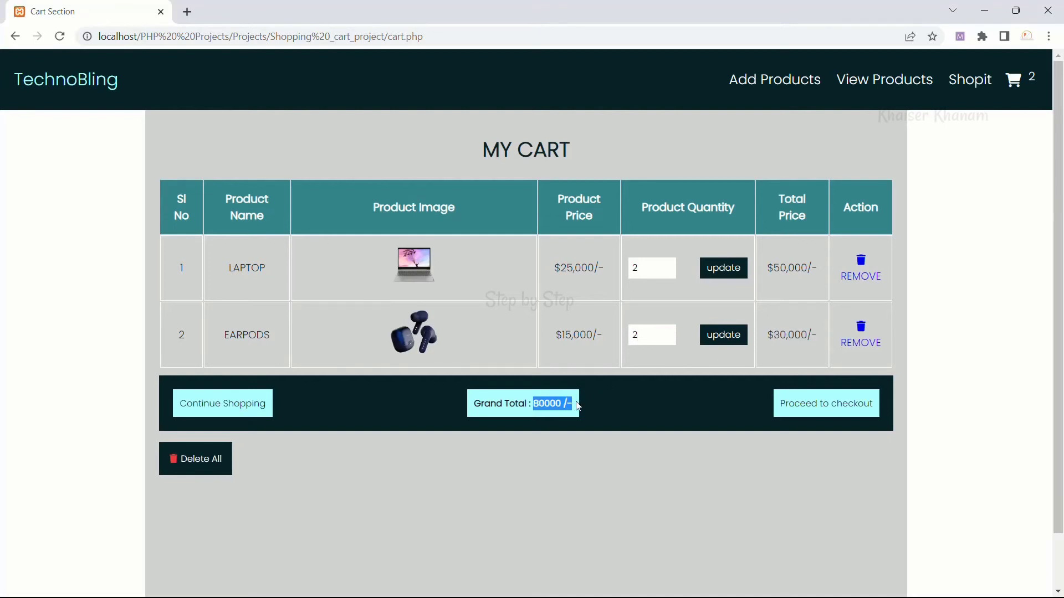
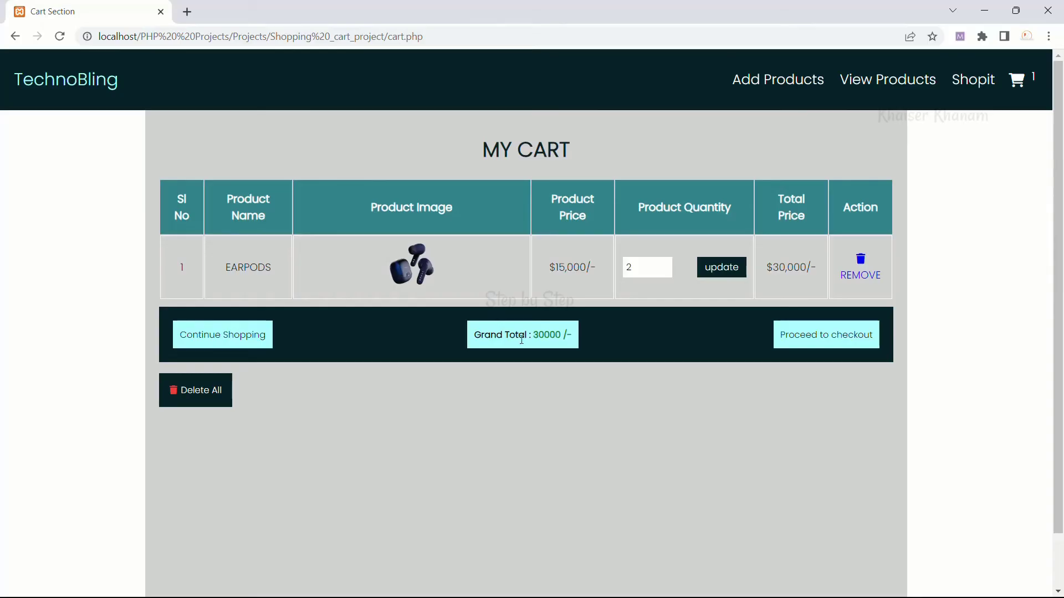
Check the grand total, add the Laptop back to the cart from the shop page, and try adding it a second time
{"action": "left_click_drag", "start_coordinate": [532, 338], "coordinate": [582, 342]}
{"action": "left_click", "coordinate": [956, 83]}
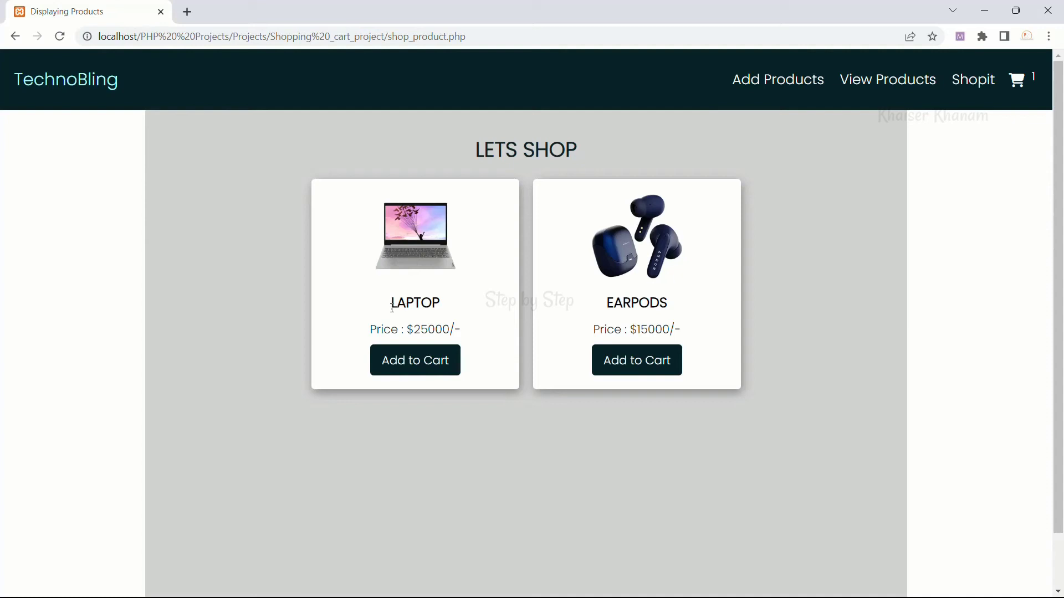
{"action": "left_click", "coordinate": [407, 365]}
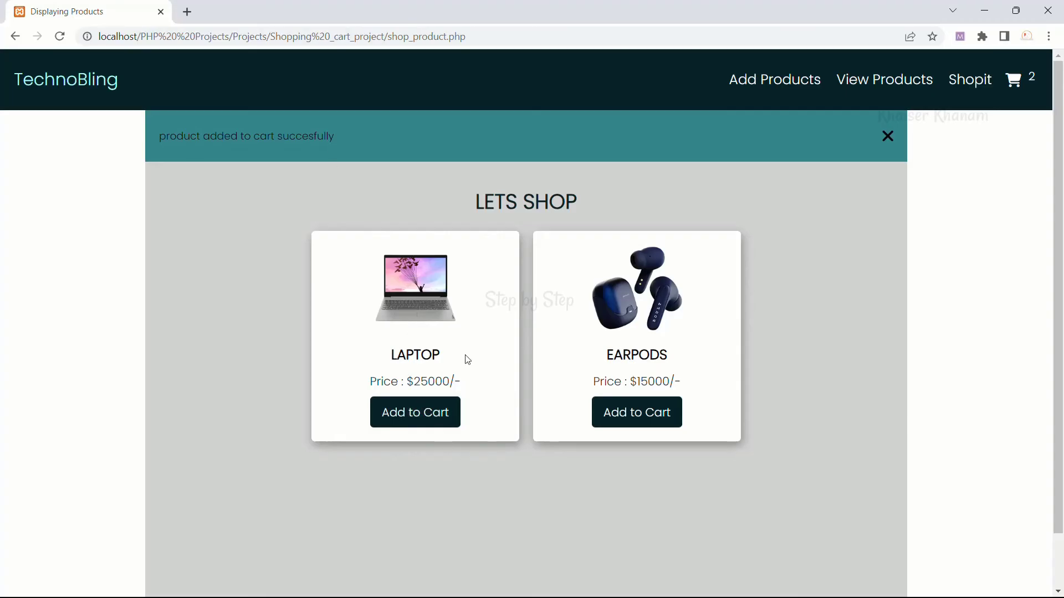
{"action": "left_click", "coordinate": [413, 418]}
{"action": "left_click_drag", "start_coordinate": [160, 137], "coordinate": [339, 144]}
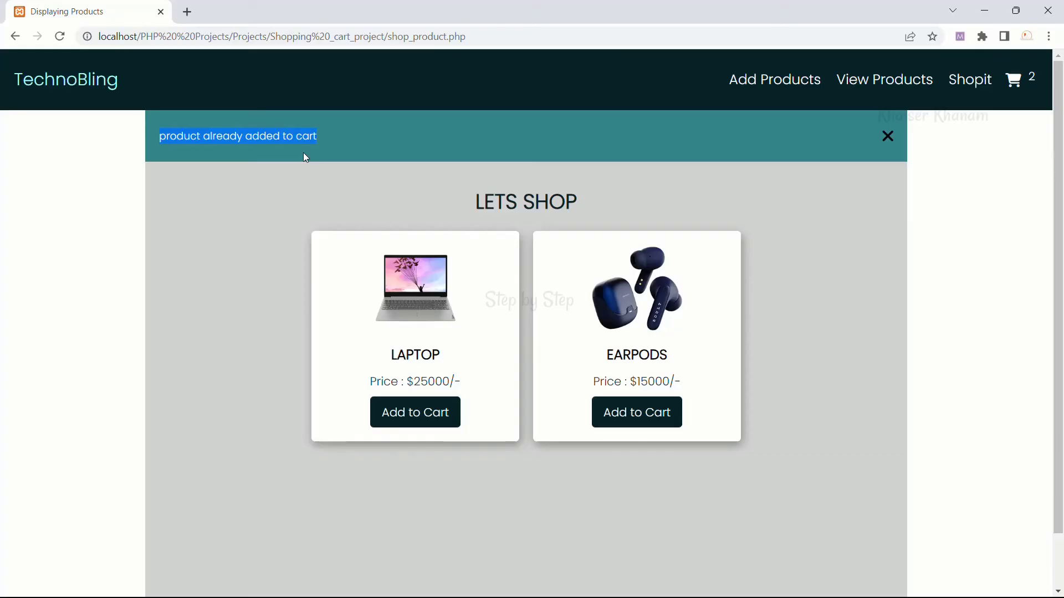
Open the cart and check the Earpods' price, the Laptop's price and the grand total
{"action": "left_click", "coordinate": [1025, 80]}
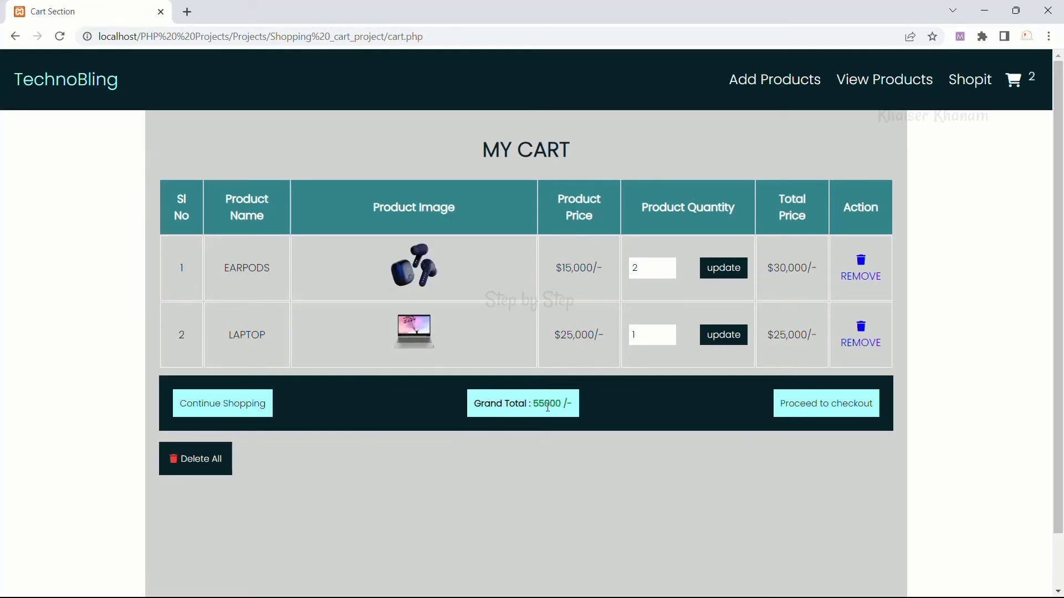
{"action": "left_click_drag", "start_coordinate": [560, 268], "coordinate": [610, 267]}
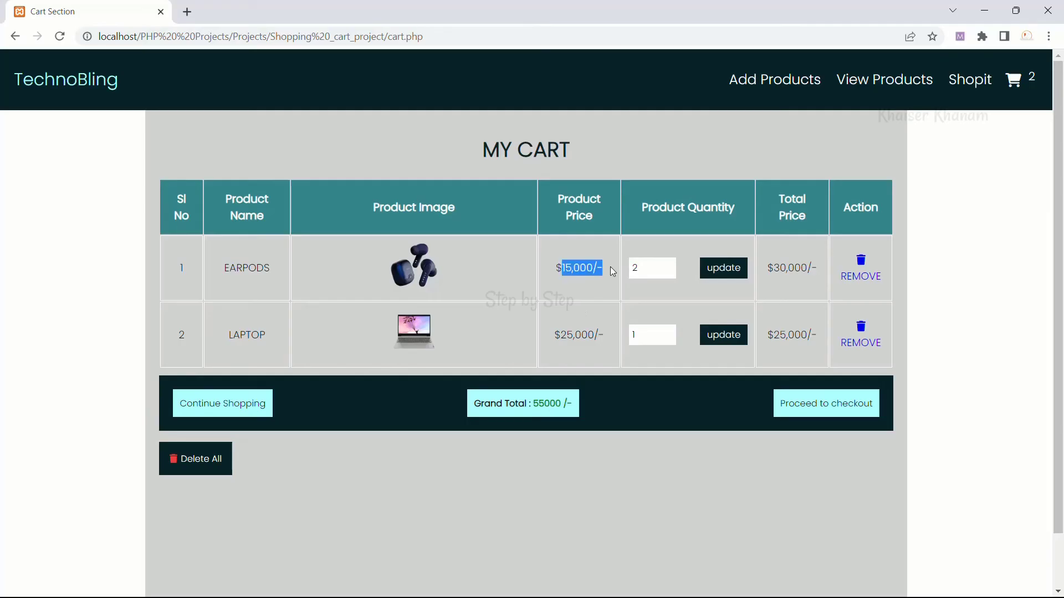
{"action": "left_click_drag", "start_coordinate": [554, 335], "coordinate": [609, 336]}
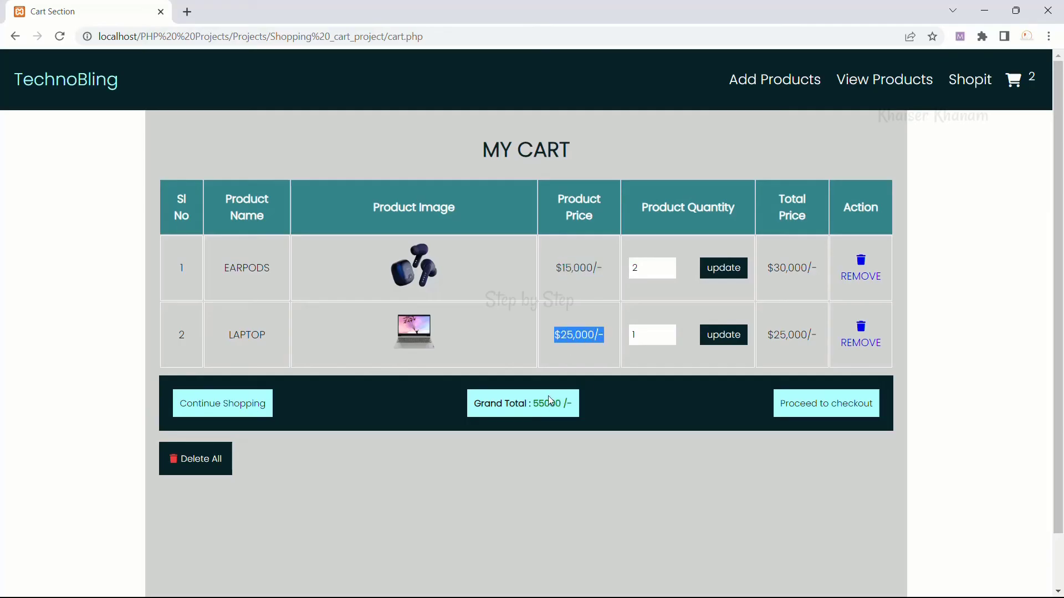
{"action": "left_click_drag", "start_coordinate": [534, 403], "coordinate": [573, 402]}
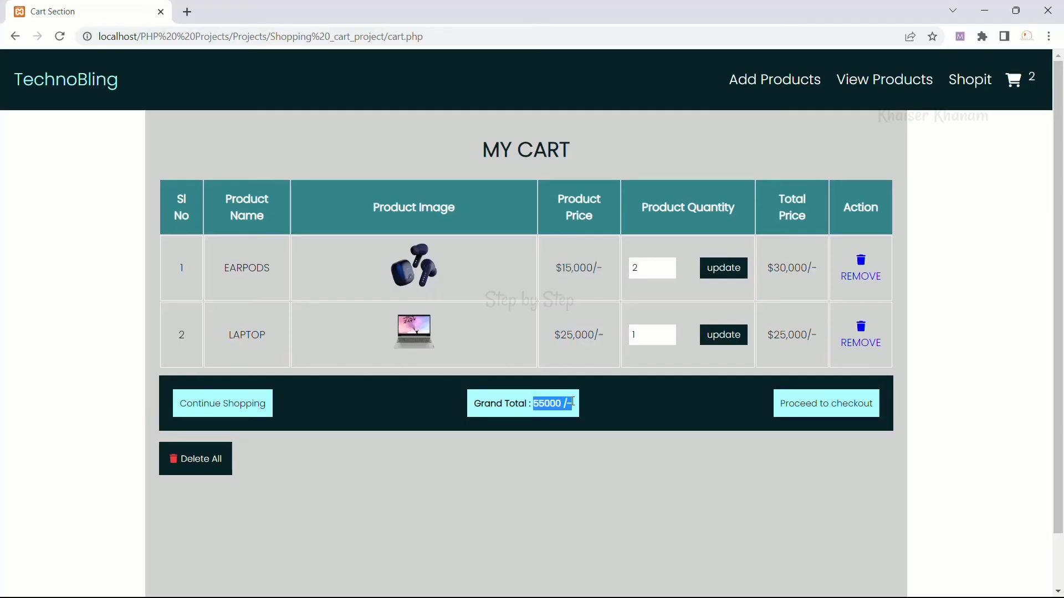
Delete all items from the cart, cancelling the first deletion request and confirming the second
{"action": "left_click", "coordinate": [205, 463]}
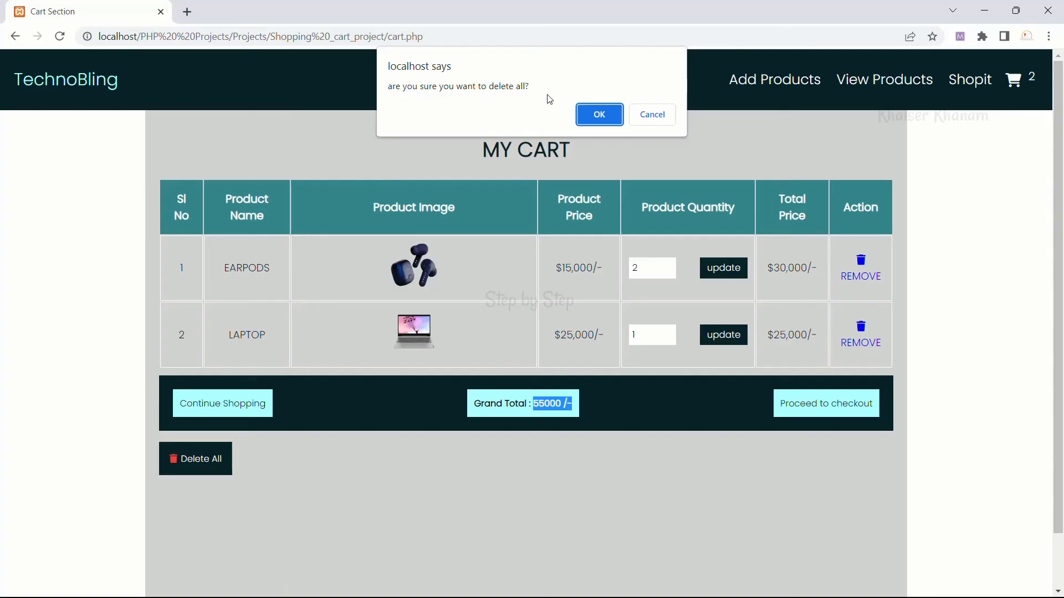
{"action": "left_click", "coordinate": [657, 121]}
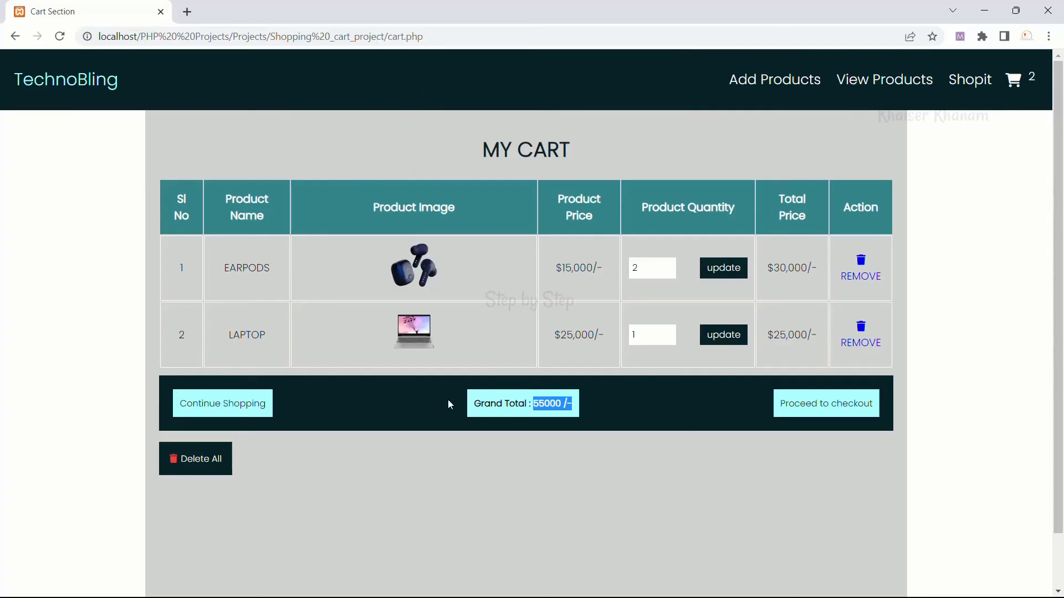
{"action": "left_click", "coordinate": [197, 467]}
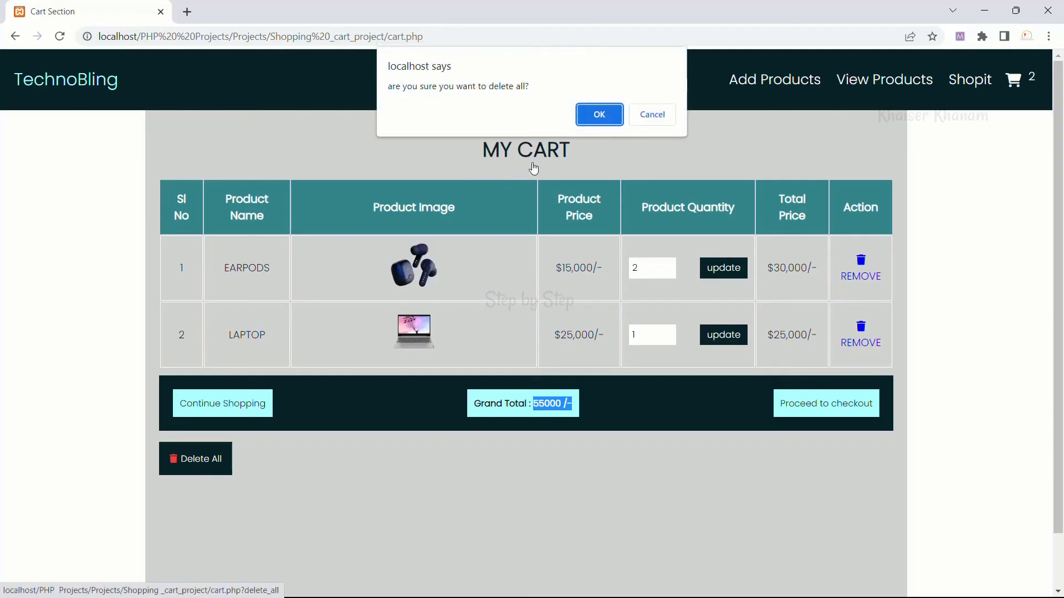
{"action": "left_click", "coordinate": [600, 114]}
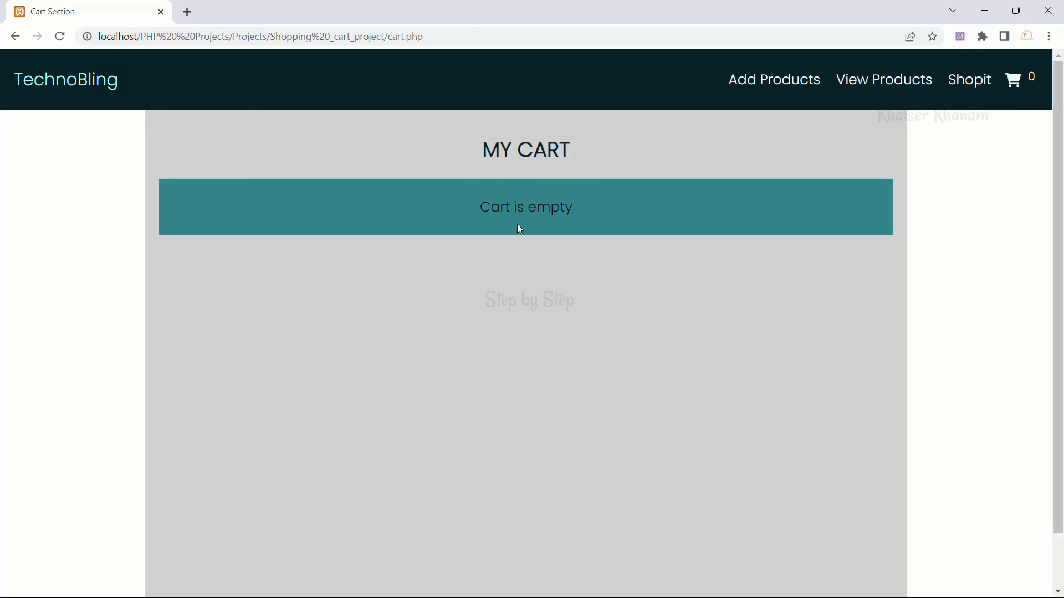
Add the Earpods to the emptied cart from the shop page and open the cart
{"action": "left_click", "coordinate": [971, 79]}
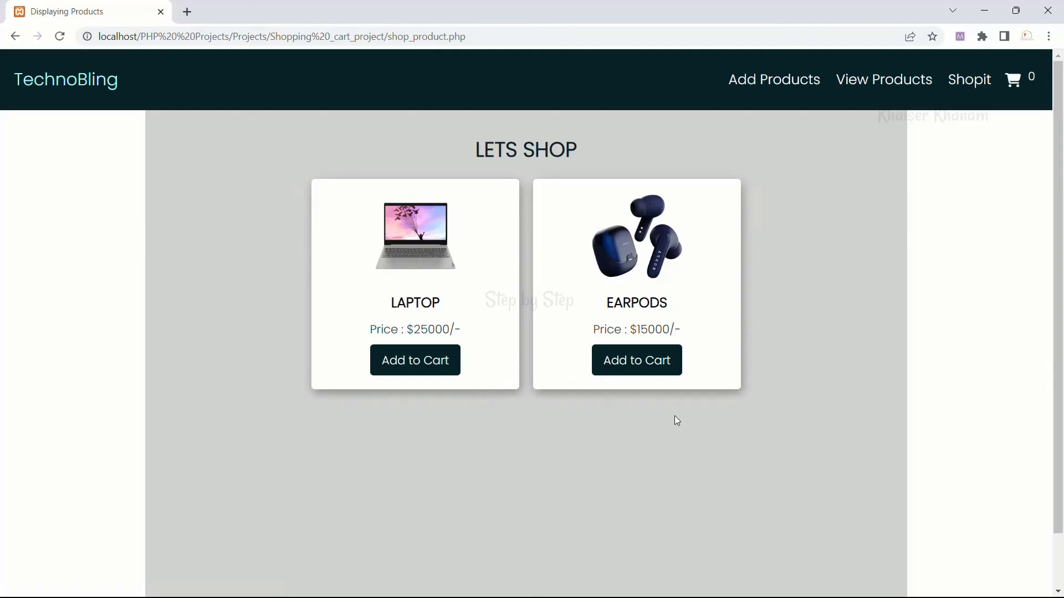
{"action": "left_click", "coordinate": [652, 361]}
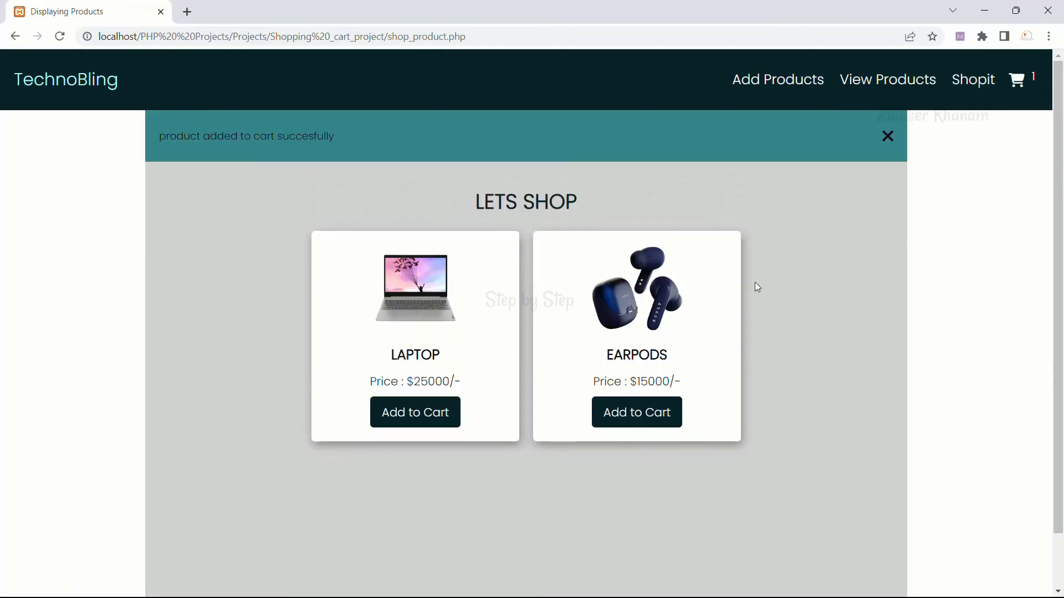
{"action": "left_click", "coordinate": [1017, 79]}
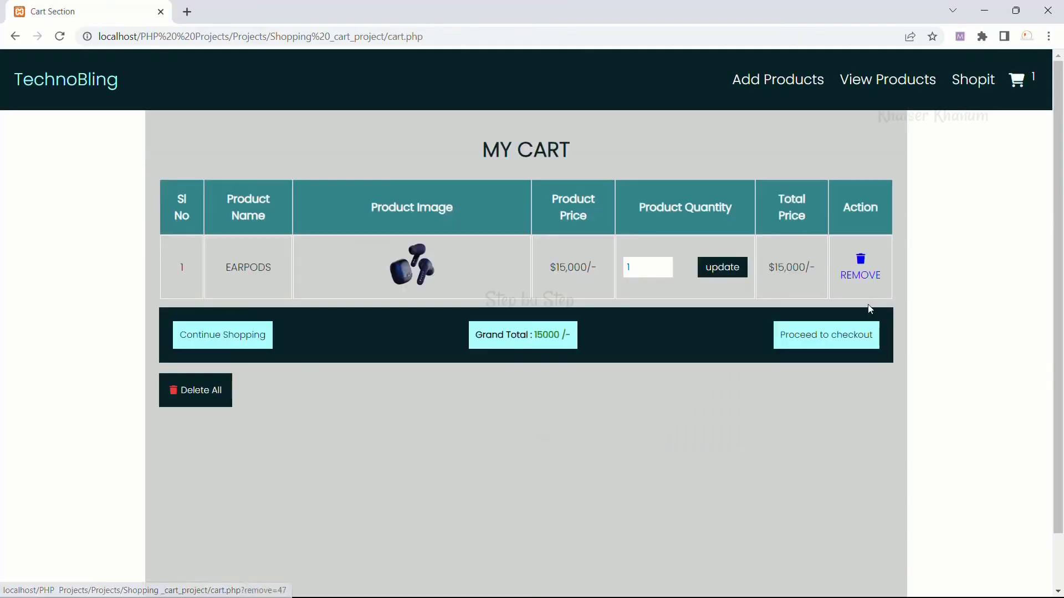